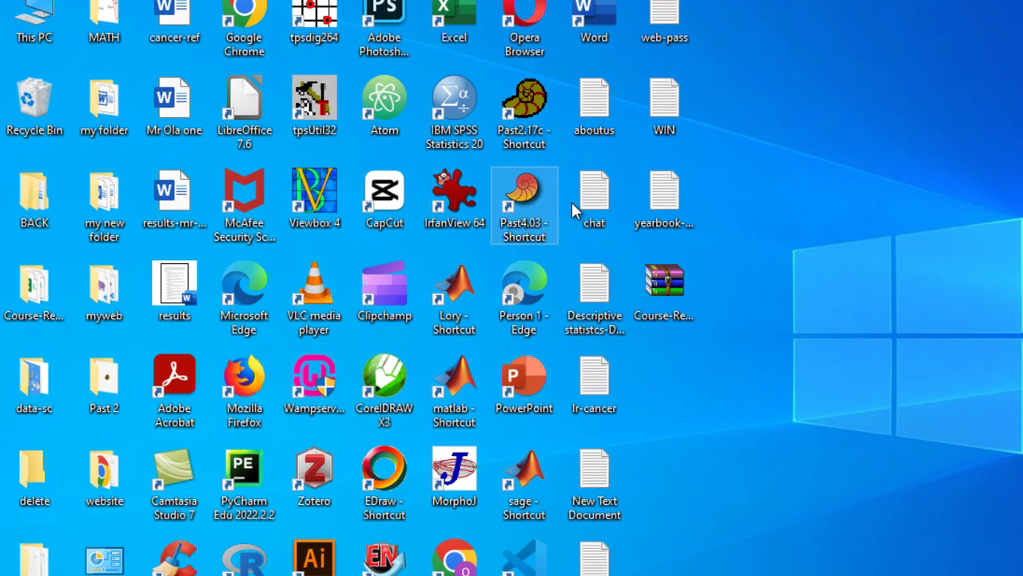
# - Launch Past4.03 and view its About information with the version and citation, then close it
pyautogui.doubleClick(526, 199)
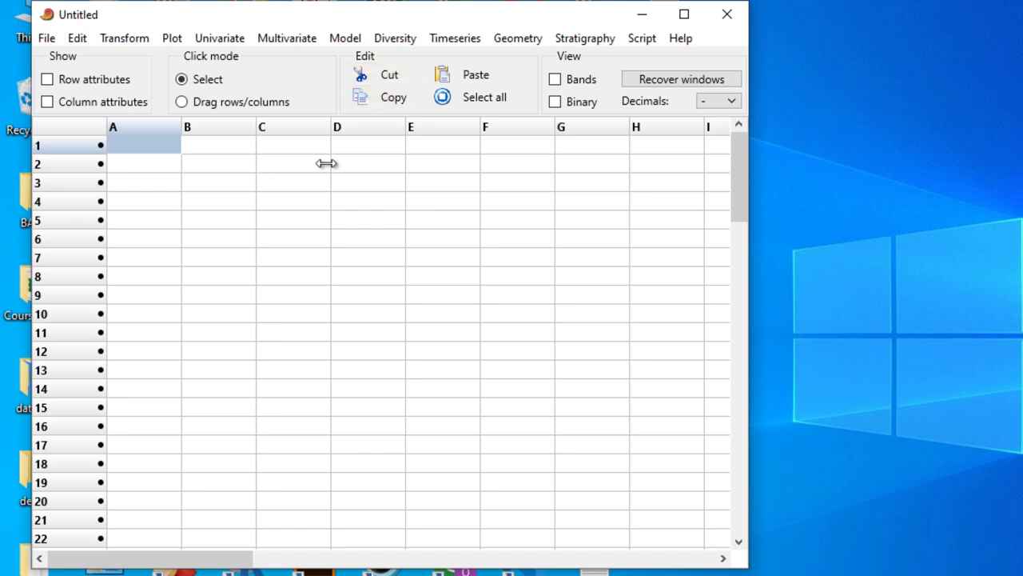
pyautogui.click(695, 40)
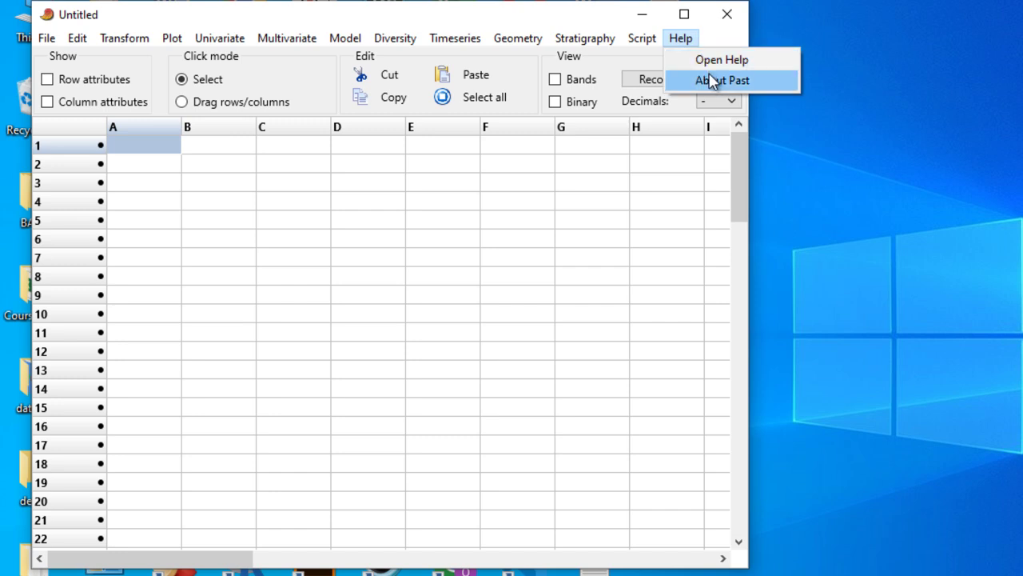
pyautogui.click(716, 82)
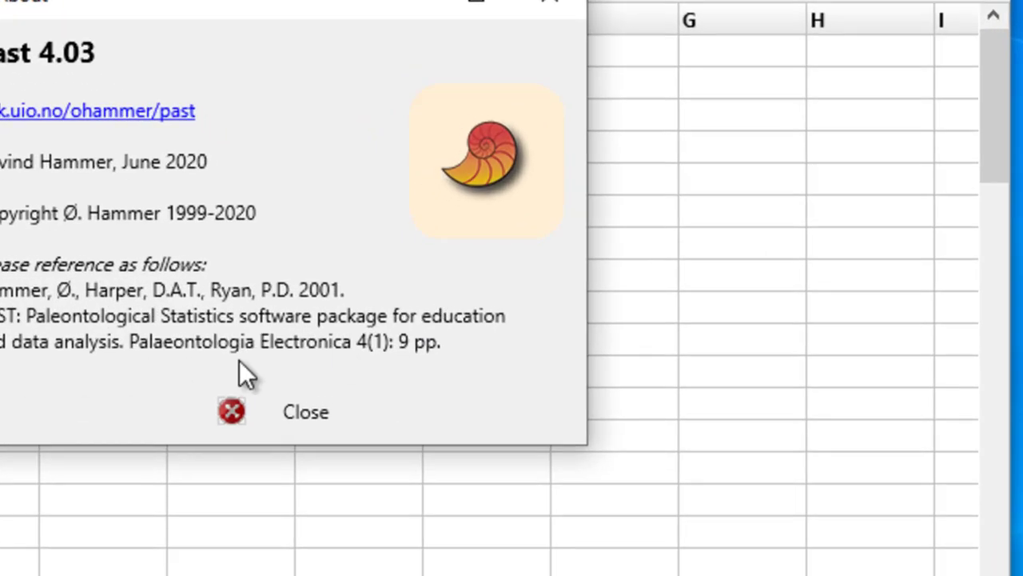
pyautogui.click(562, 6)
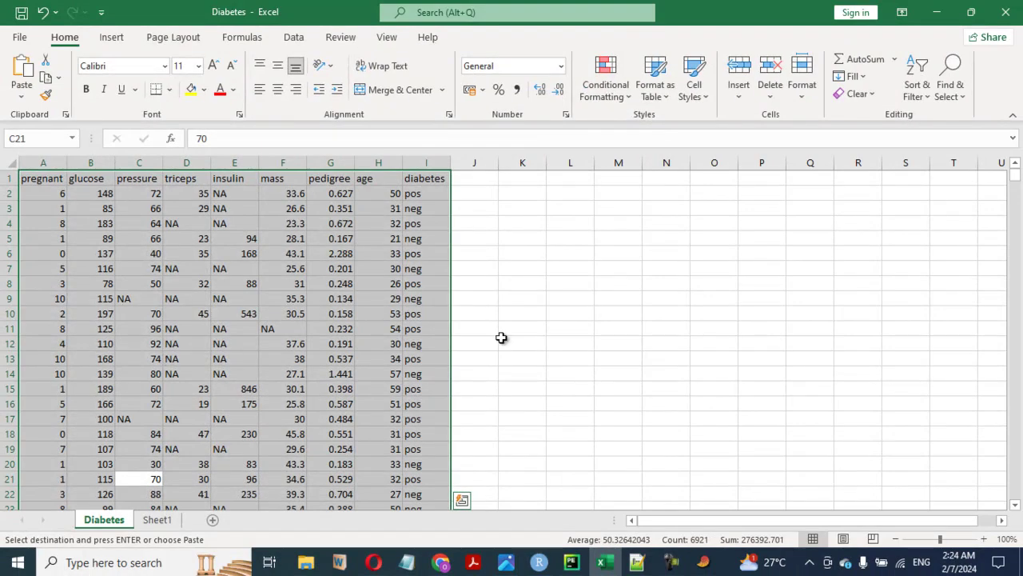
# - Examine the columns and first rows of the Diabetes sheet in Excel
pyautogui.click(502, 340)
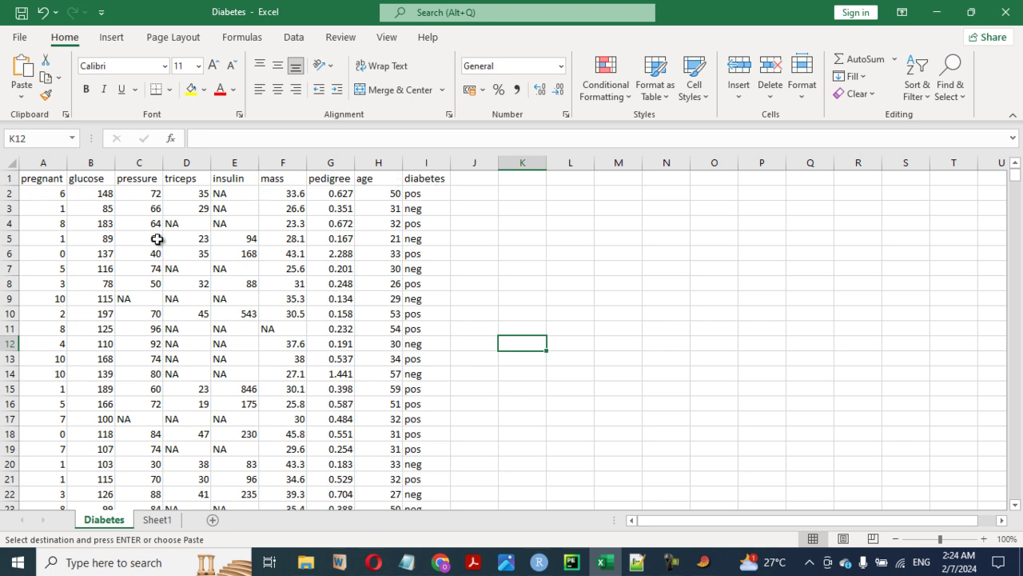
pyautogui.scroll(-1, 157, 239)
pyautogui.scroll(-4, 158, 239)
pyautogui.scroll(5, 157, 239)
pyautogui.click(703, 564)
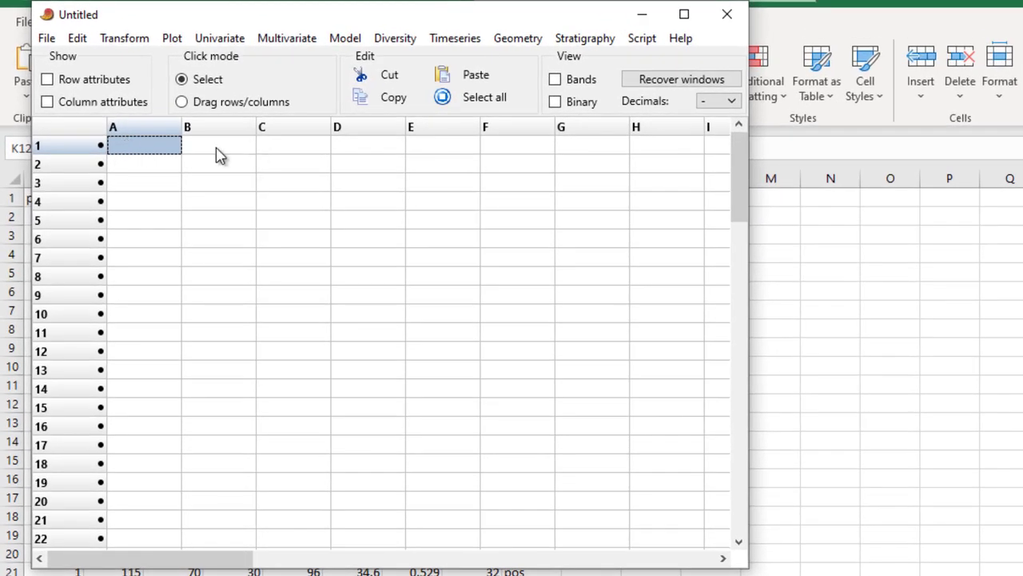
pyautogui.click(222, 154)
pyautogui.click(296, 152)
pyautogui.click(393, 151)
pyautogui.click(434, 151)
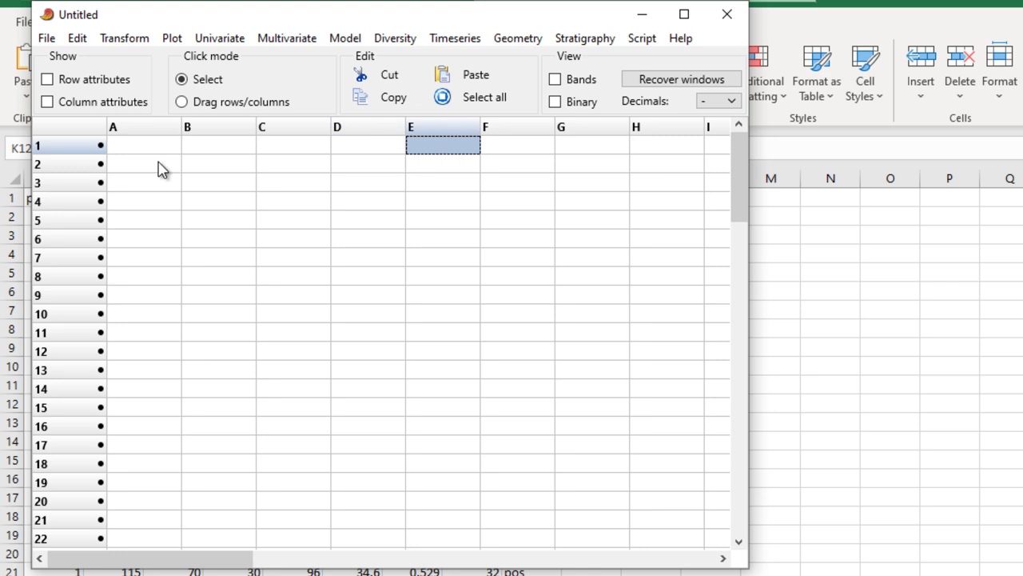
pyautogui.click(160, 167)
pyautogui.click(249, 167)
pyautogui.click(315, 171)
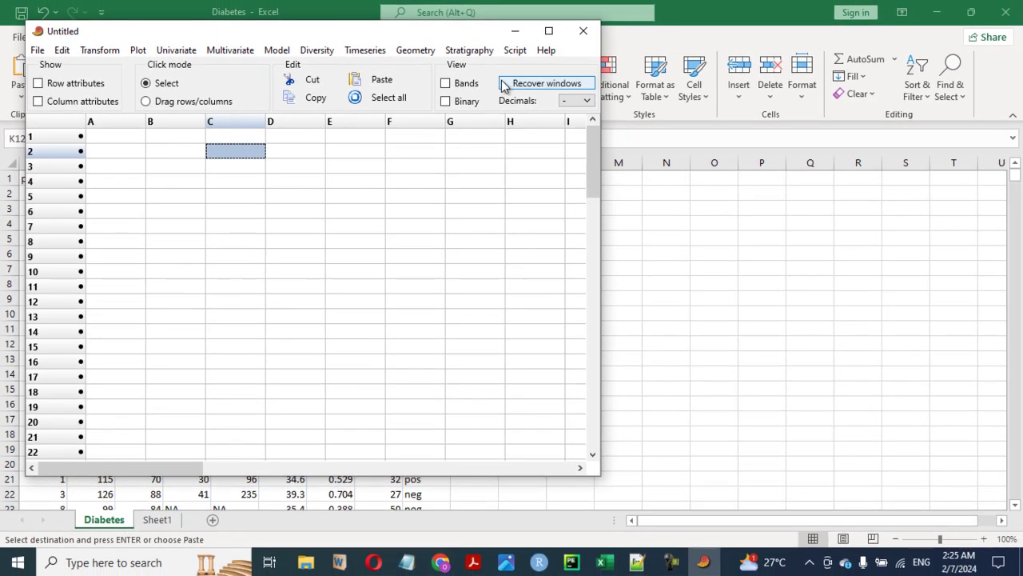
# - Switch to Excel and check the extent of the Diabetes data from its header row to the last record
pyautogui.hotkey('alt', 'Tab')
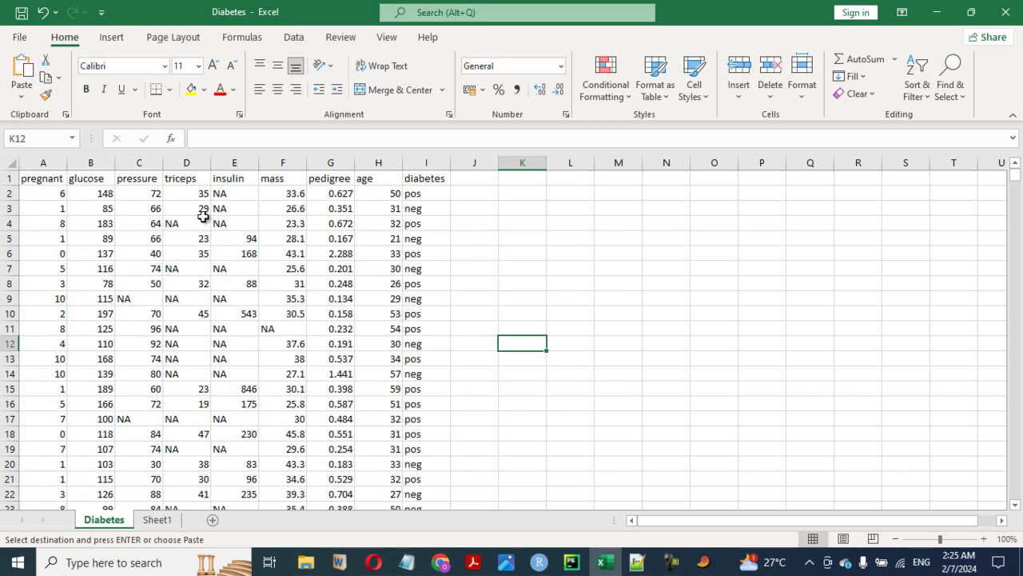
pyautogui.click(37, 184)
pyautogui.hotkey('ctrl', 'shift', 'End')
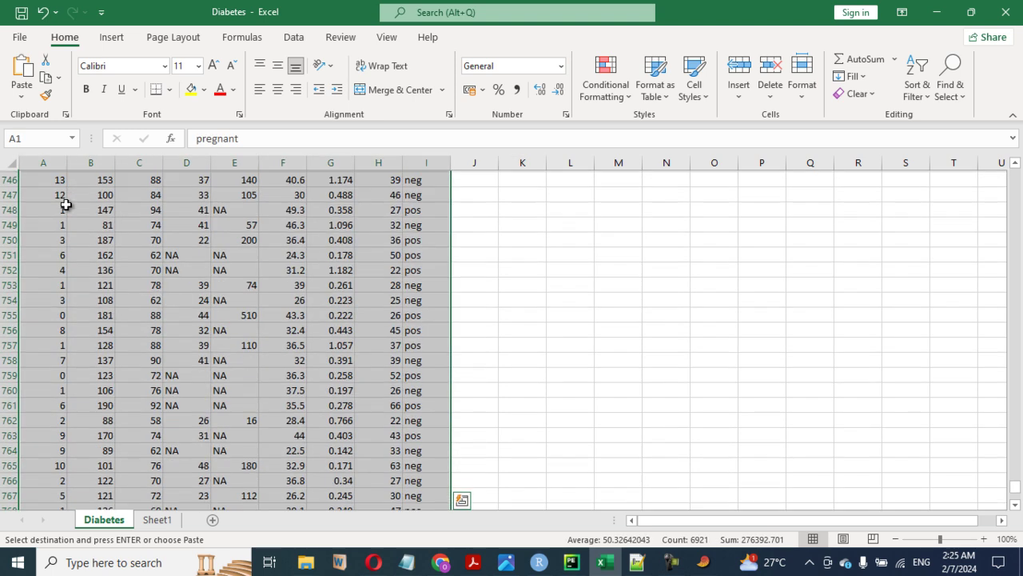
pyautogui.hotkey('ctrl', 'q')
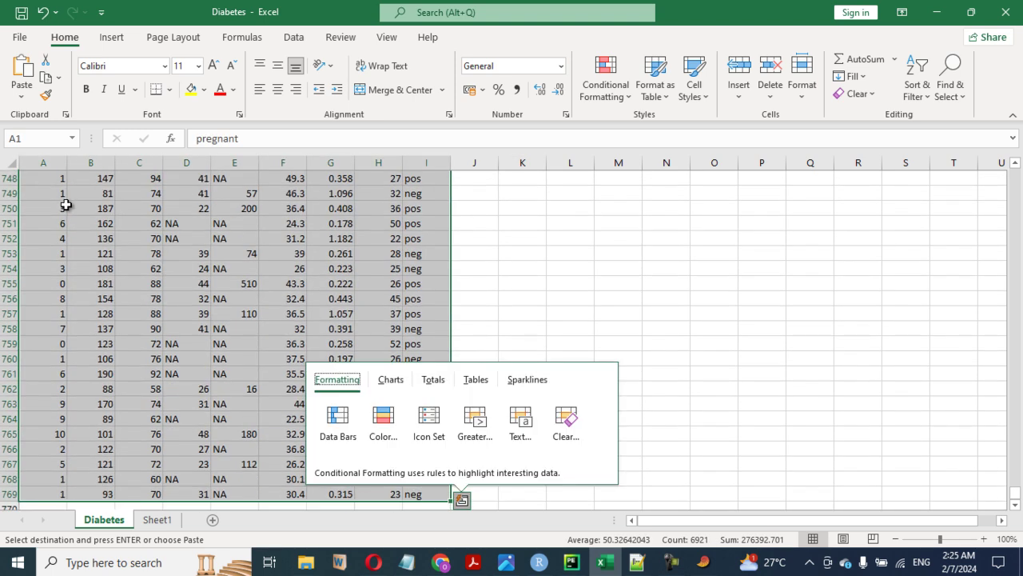
pyautogui.click(134, 242)
pyautogui.scroll(3, 136, 248)
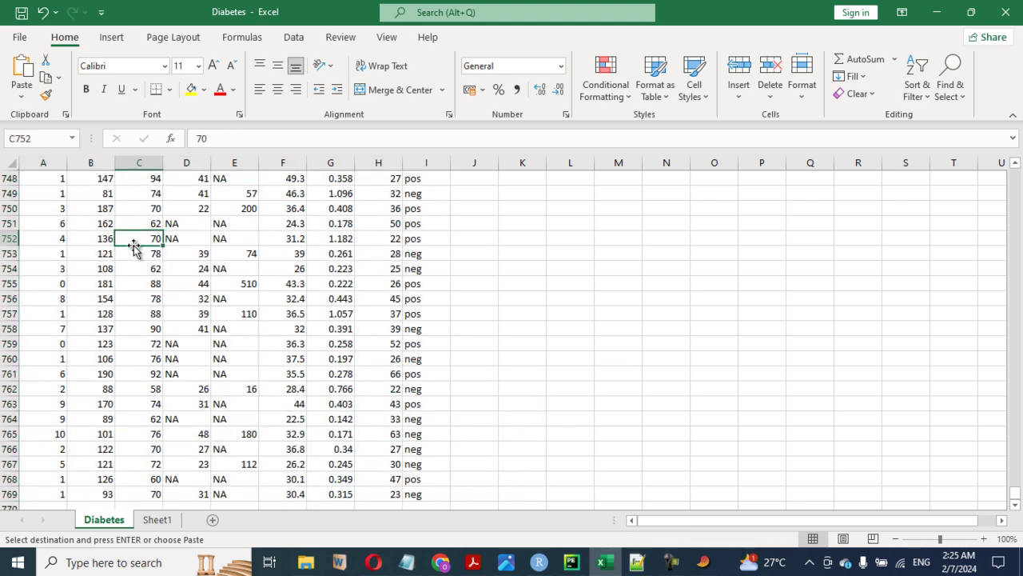
pyautogui.scroll(6, 172, 256)
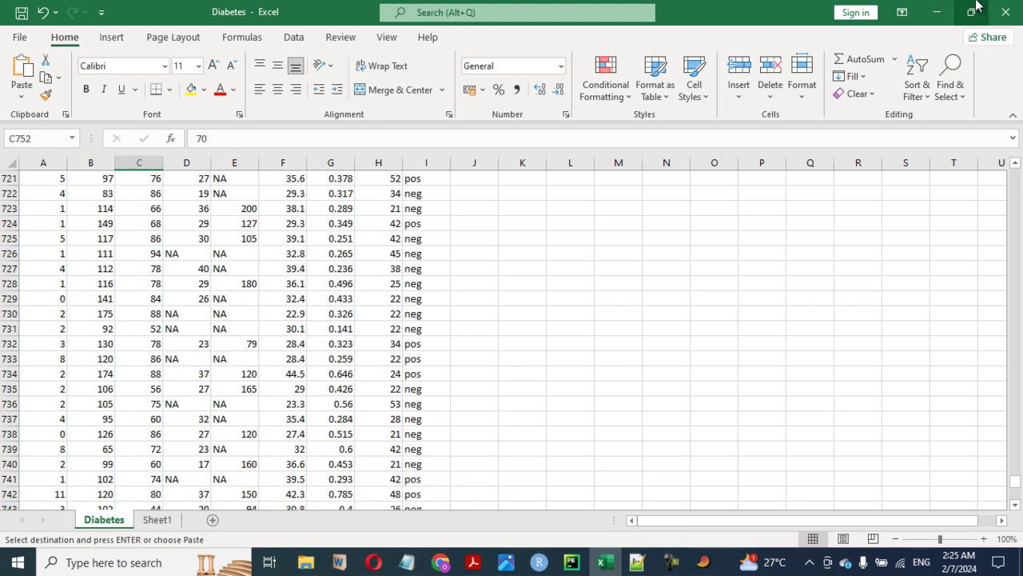
pyautogui.click(936, 13)
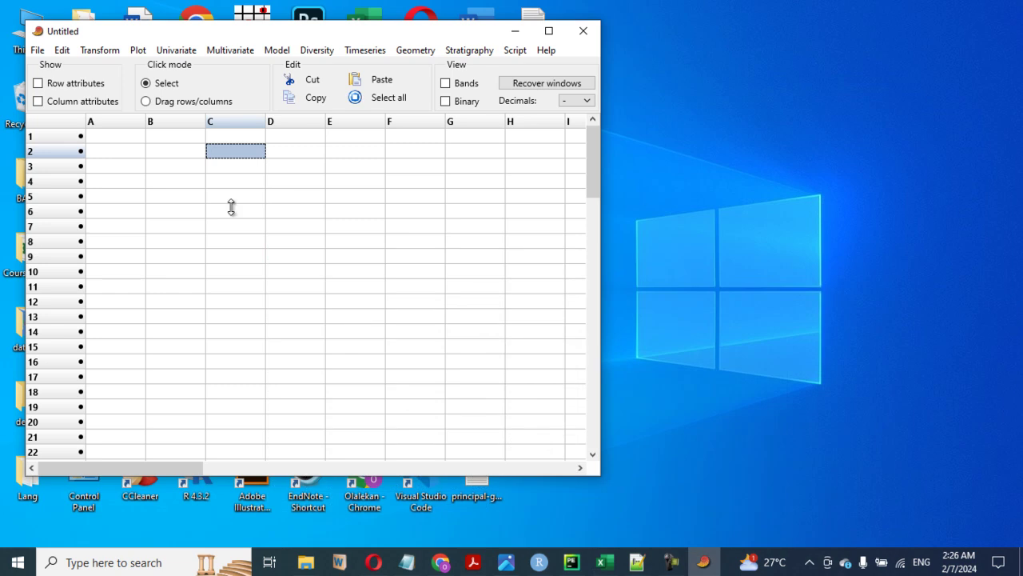
pyautogui.press('Up')
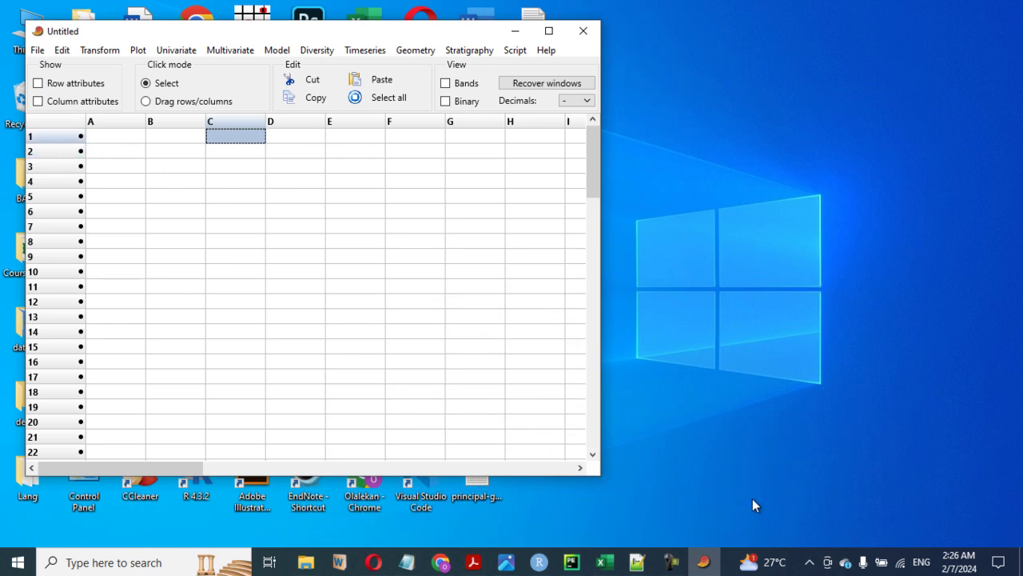
pyautogui.click(603, 562)
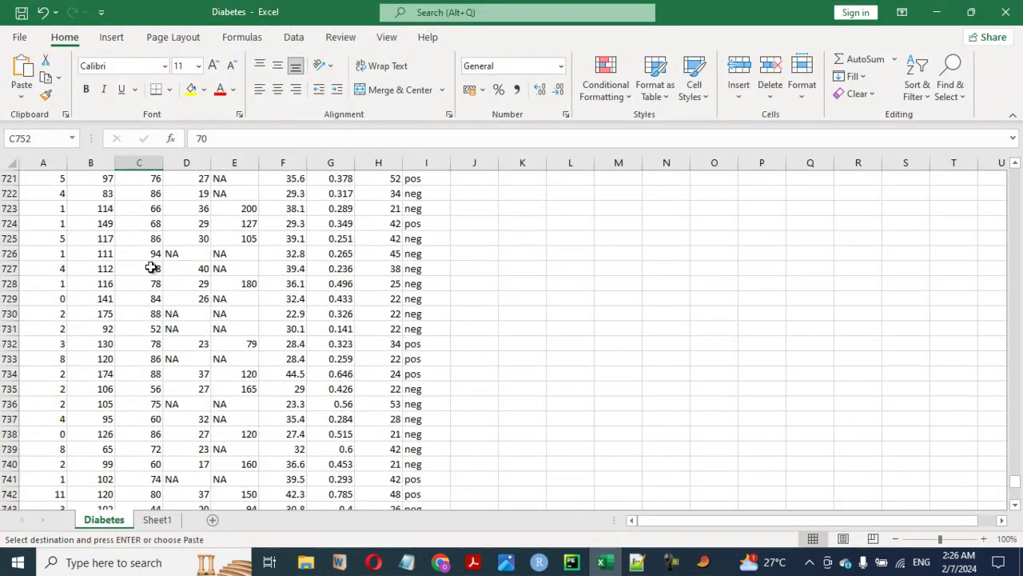
pyautogui.scroll(14, 68, 237)
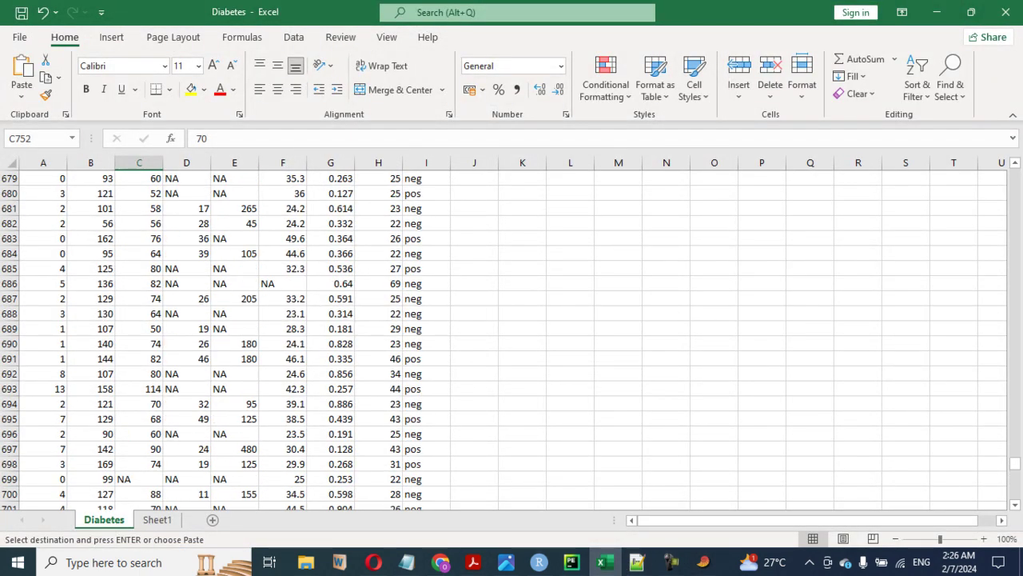
pyautogui.moveTo(1017, 467); pyautogui.dragTo(983, 165)
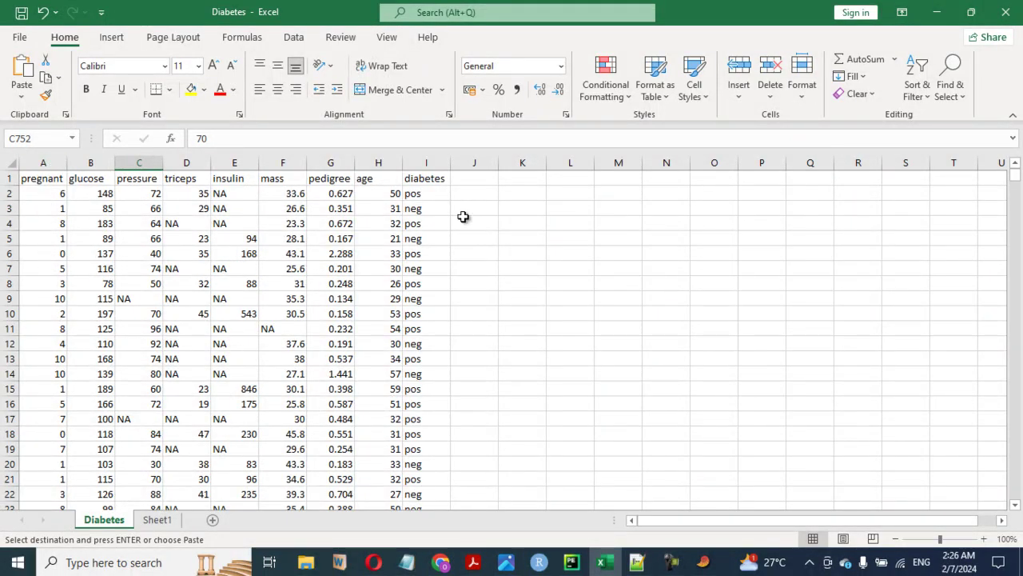
# - Switch to Past, show the column attributes, and select the Name cell of column A
pyautogui.click(941, 12)
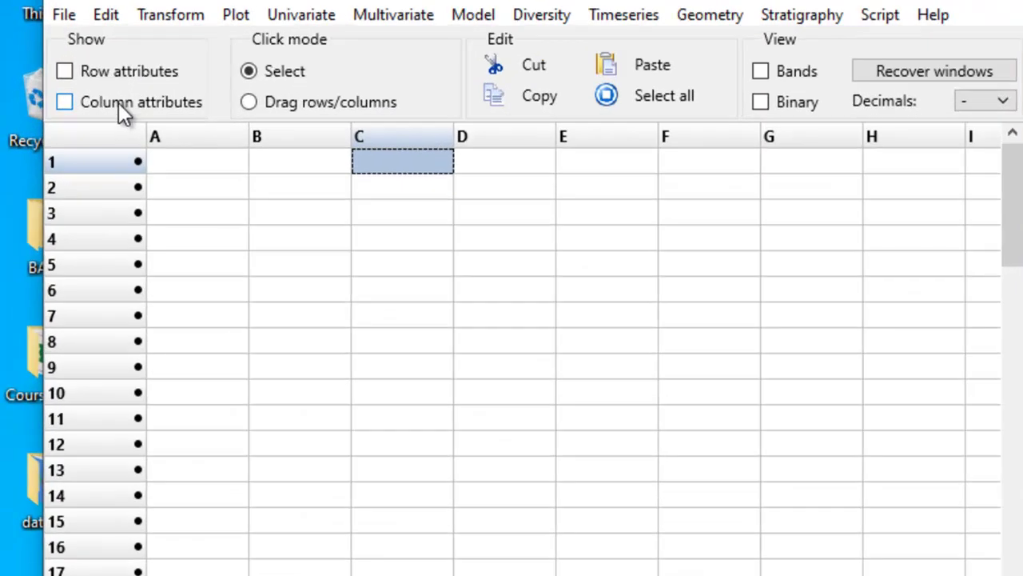
pyautogui.click(87, 104)
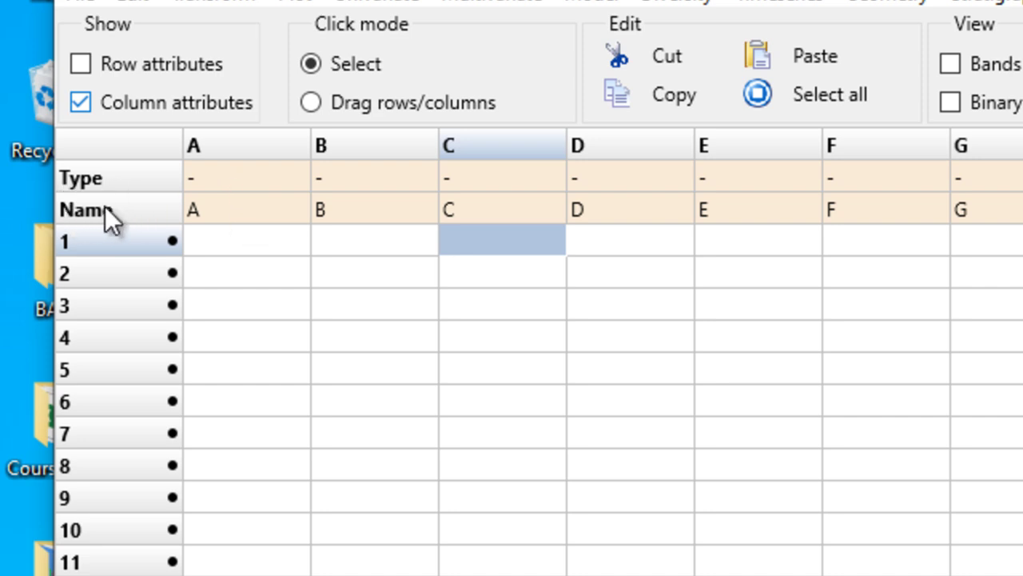
pyautogui.click(224, 212)
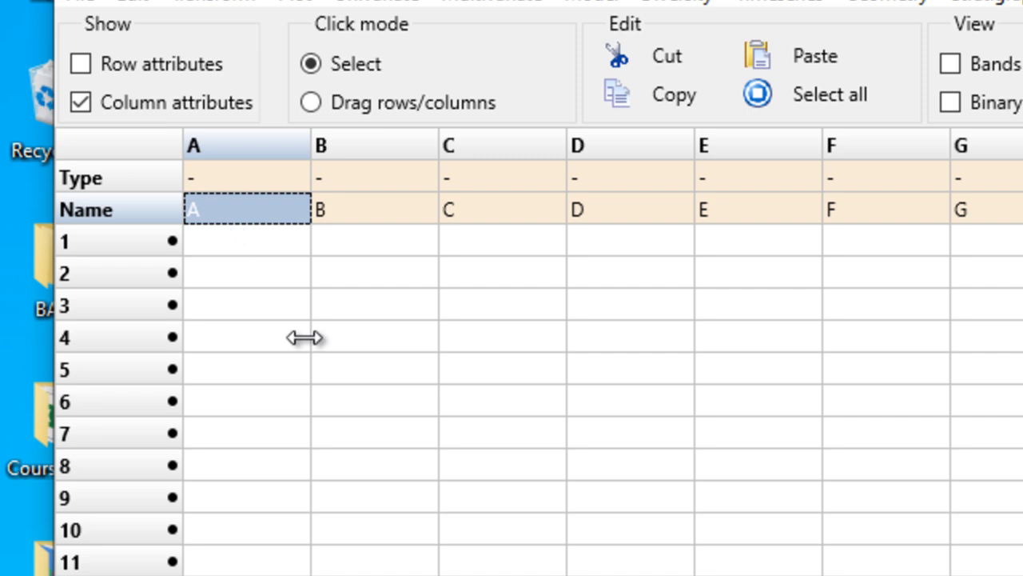
pyautogui.click(826, 54)
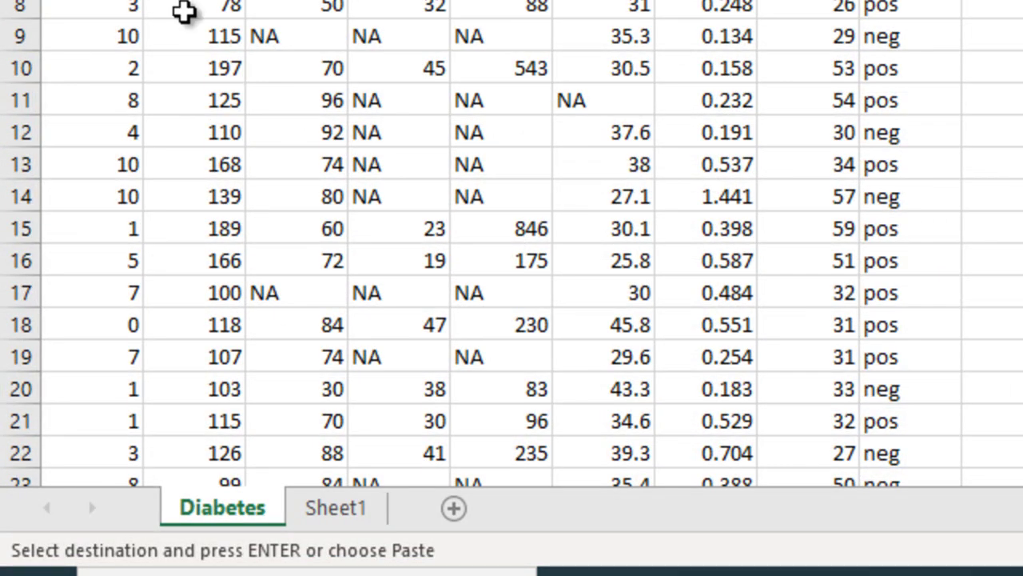
# - Copy the entire Diabetes sheet table from Excel and paste it into Past starting at column A's Name cell
pyautogui.press('Down')
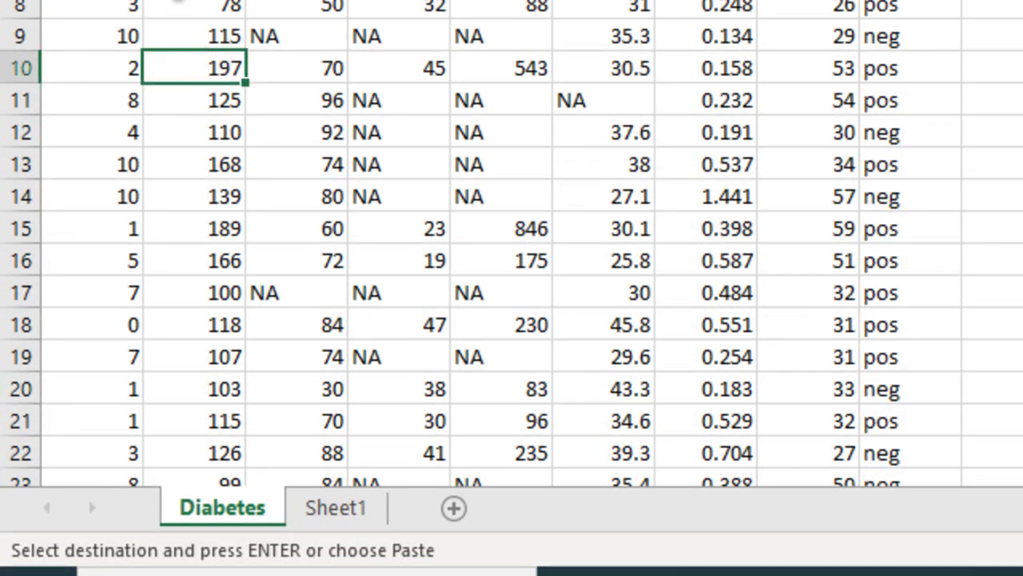
pyautogui.hotkey('ctrl', 'a')
pyautogui.hotkey('ctrl', 'c')
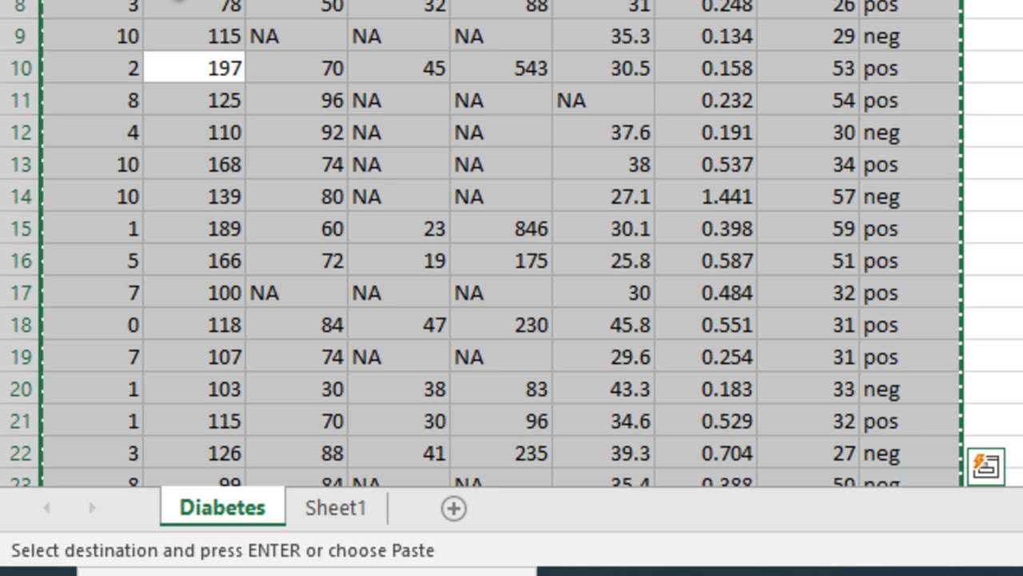
pyautogui.hotkey('alt', 'Tab')
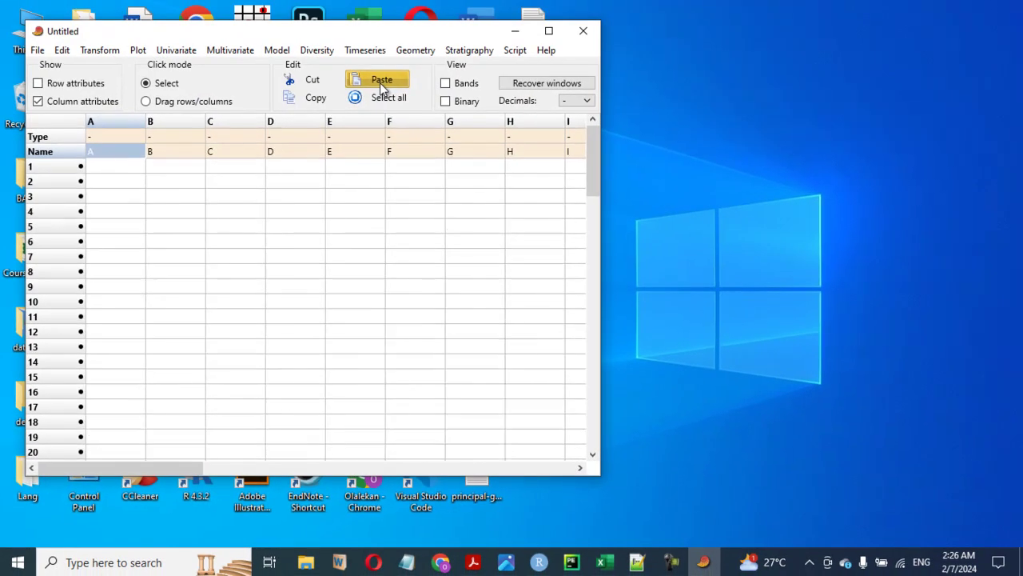
pyautogui.click(376, 79)
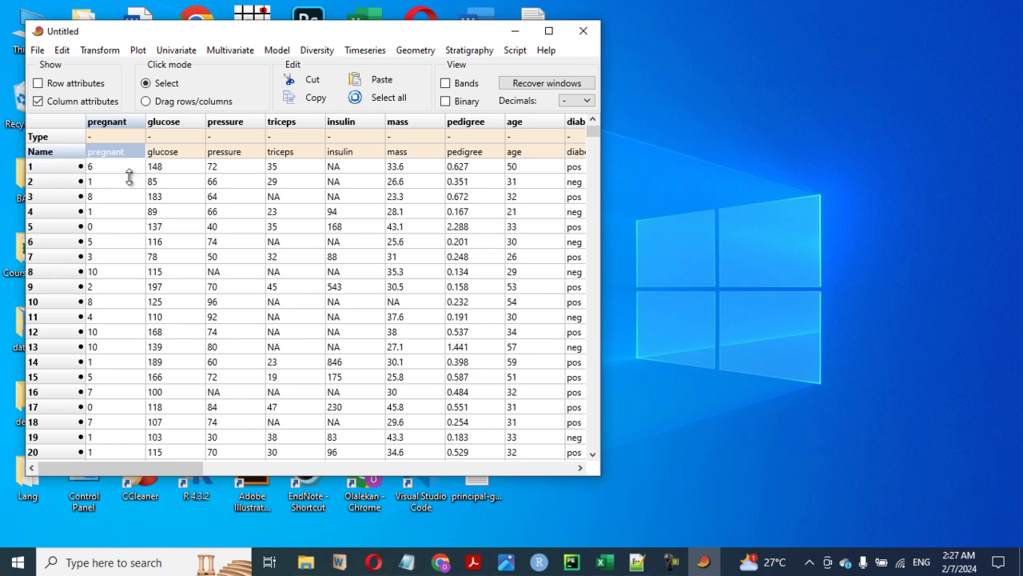
# - Hide the column attributes and start a new blank spreadsheet in Past
pyautogui.click(38, 101)
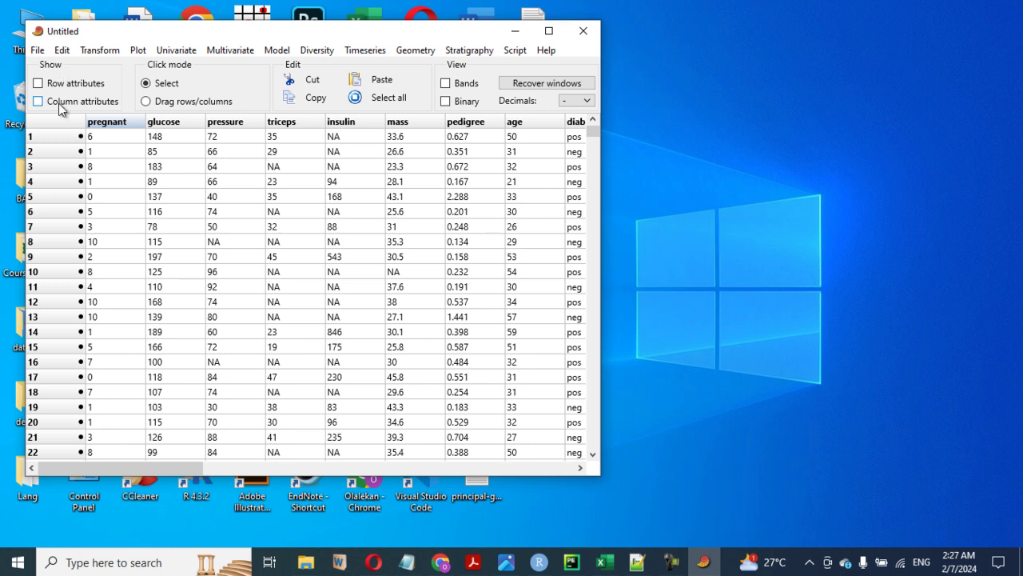
pyautogui.click(36, 51)
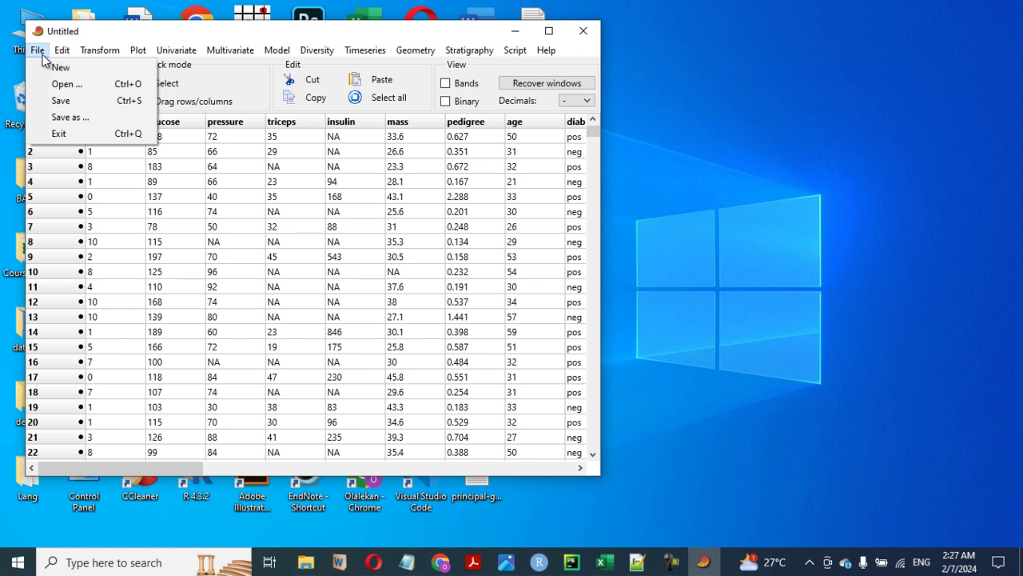
pyautogui.click(43, 64)
pyautogui.click(555, 331)
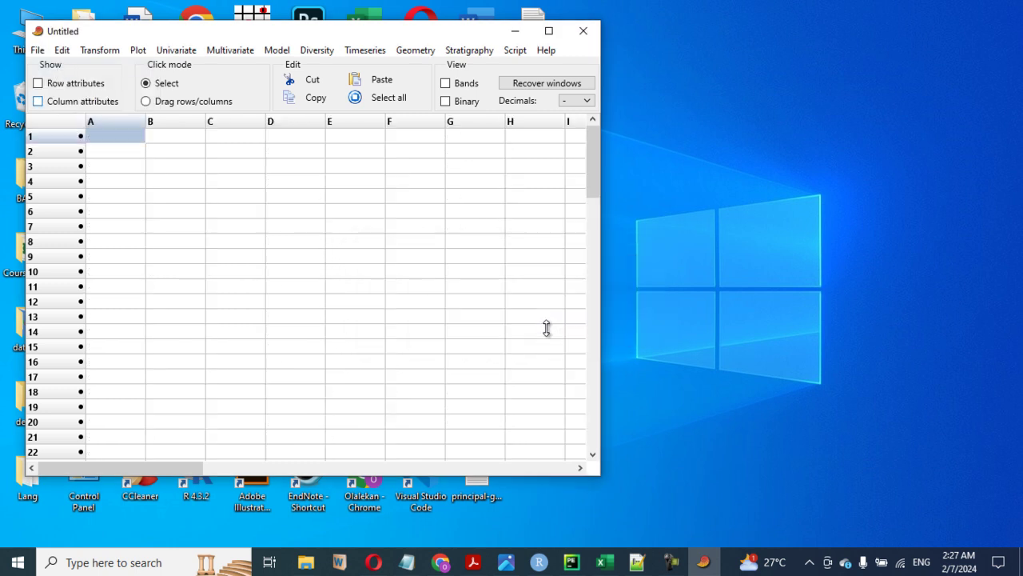
# - Switch to Sheet1 of the Diabetes workbook in Excel and examine the ID column alongside the other variables
pyautogui.click(604, 562)
pyautogui.click(157, 520)
pyautogui.click(143, 374)
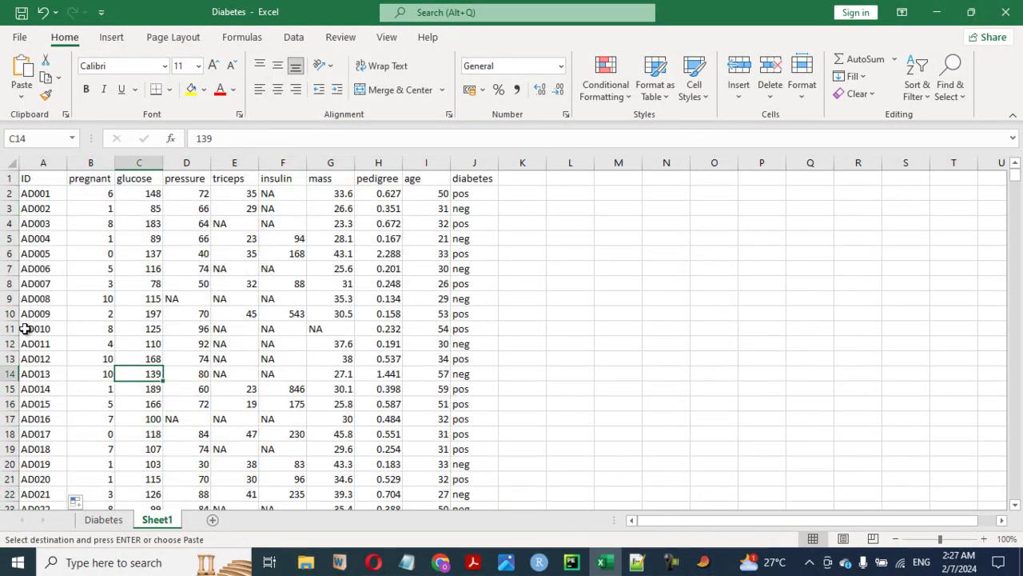
pyautogui.scroll(-3, 27, 303)
pyautogui.scroll(-5, 26, 302)
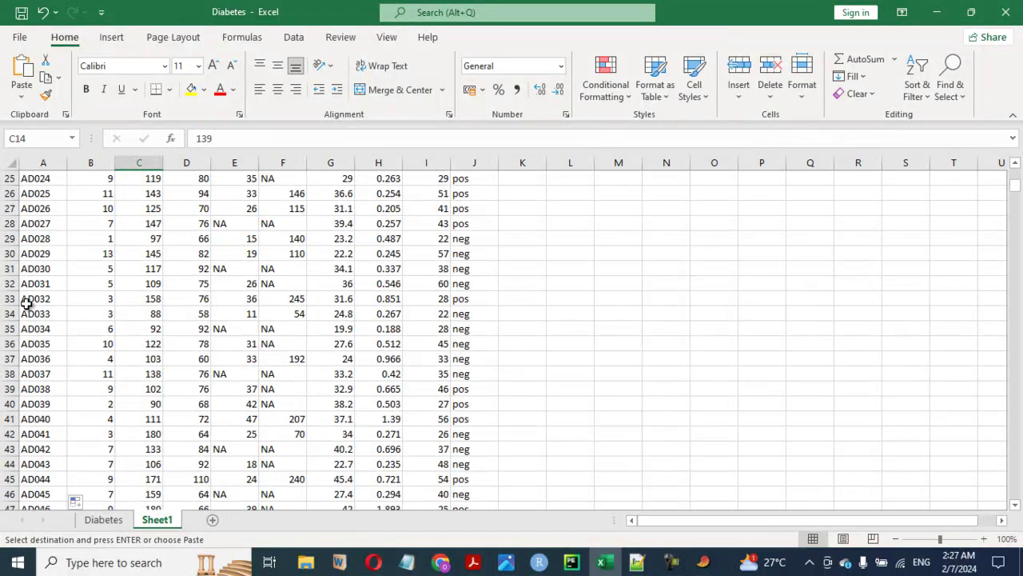
pyautogui.scroll(8, 27, 303)
pyautogui.click(24, 194)
pyautogui.click(27, 208)
pyautogui.click(36, 237)
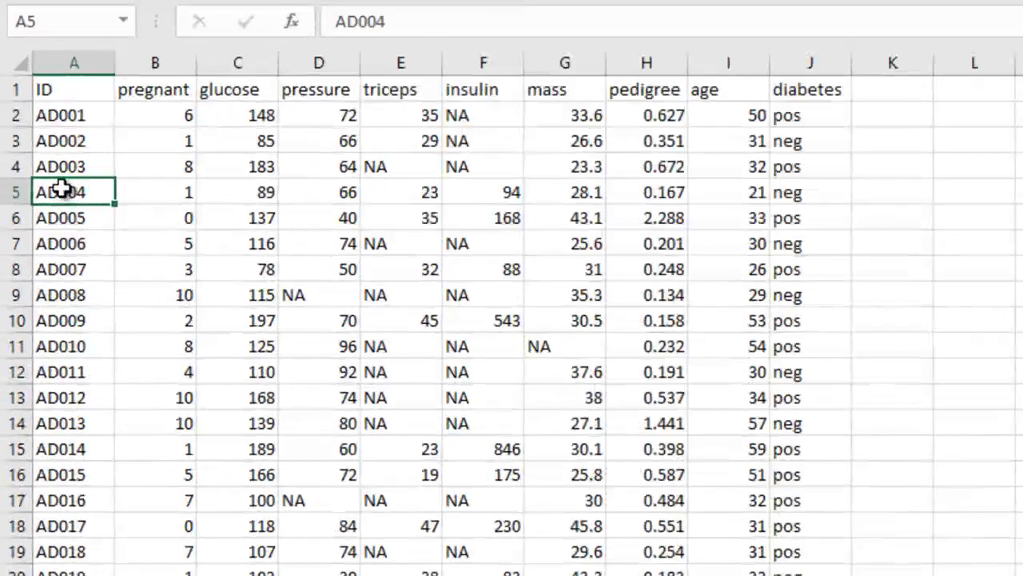
# - Copy the whole Sheet1 table, including the ID column and headers, and return to the blank Past spreadsheet
pyautogui.click(37, 197)
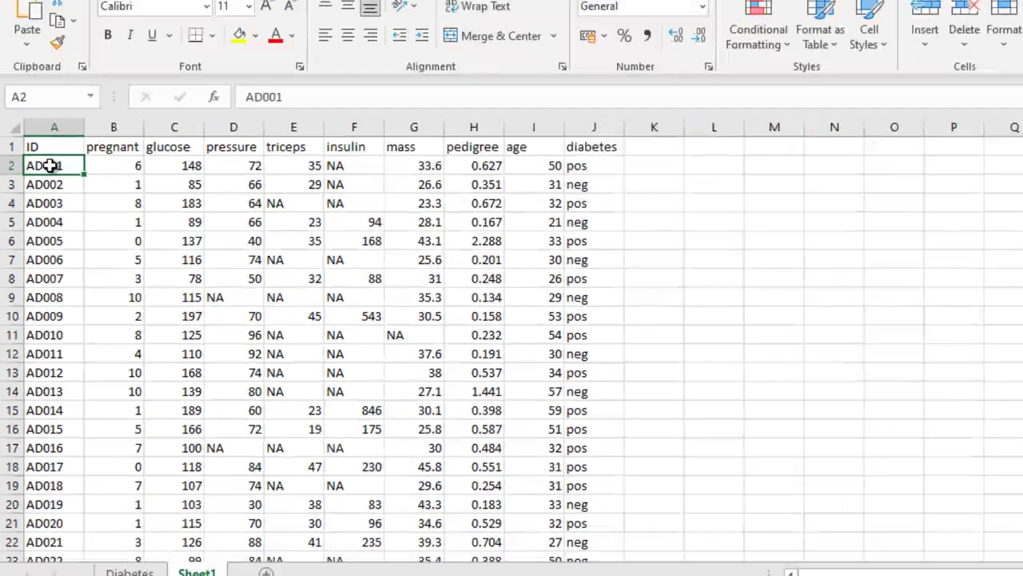
pyautogui.hotkey('ctrl', 'c')
pyautogui.hotkey('ctrl', 'a')
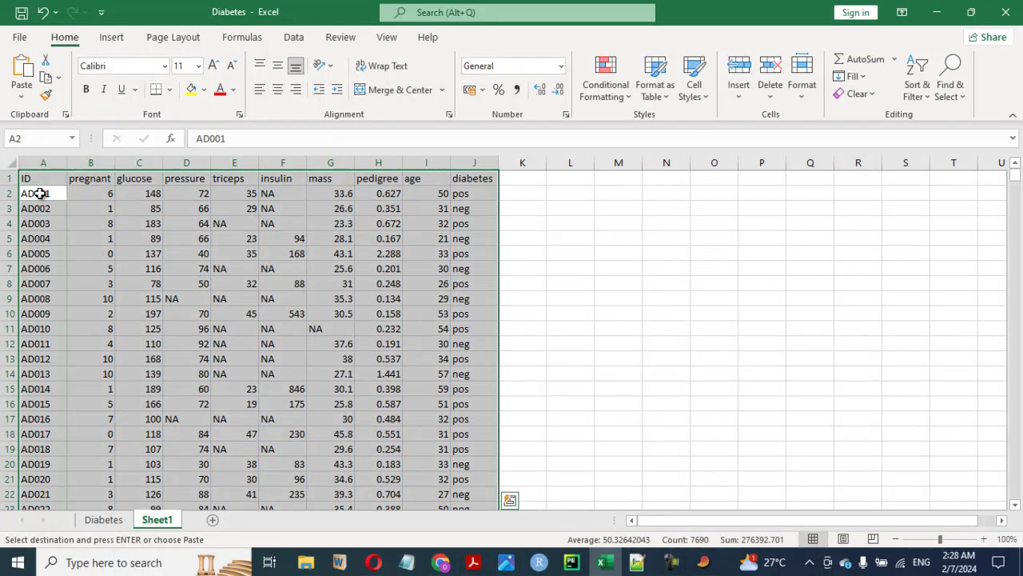
pyautogui.click(937, 12)
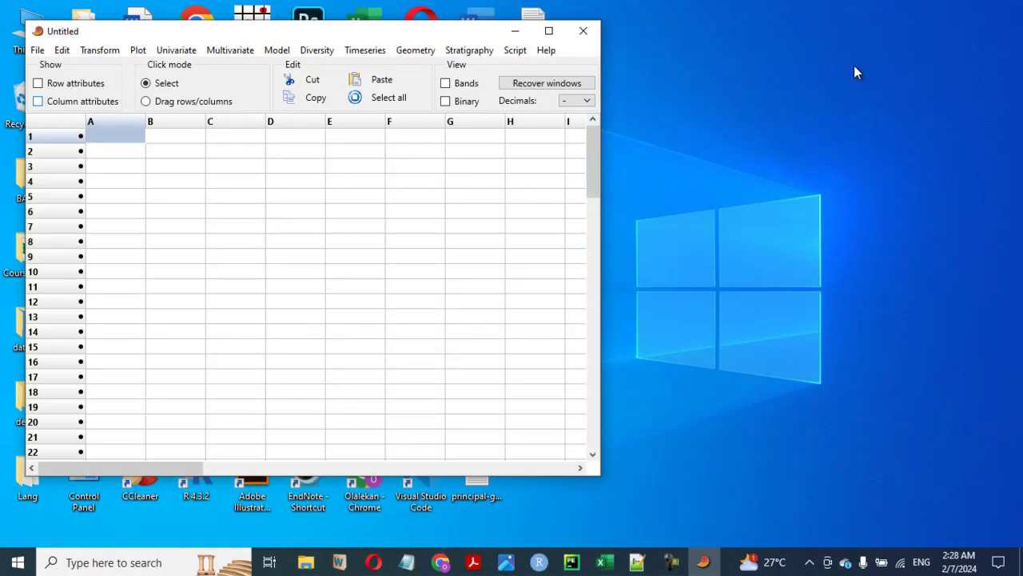
# - Show the column and row attributes and paste the copied Sheet1 table at the cell where the Name row and Name column meet
pyautogui.click(56, 104)
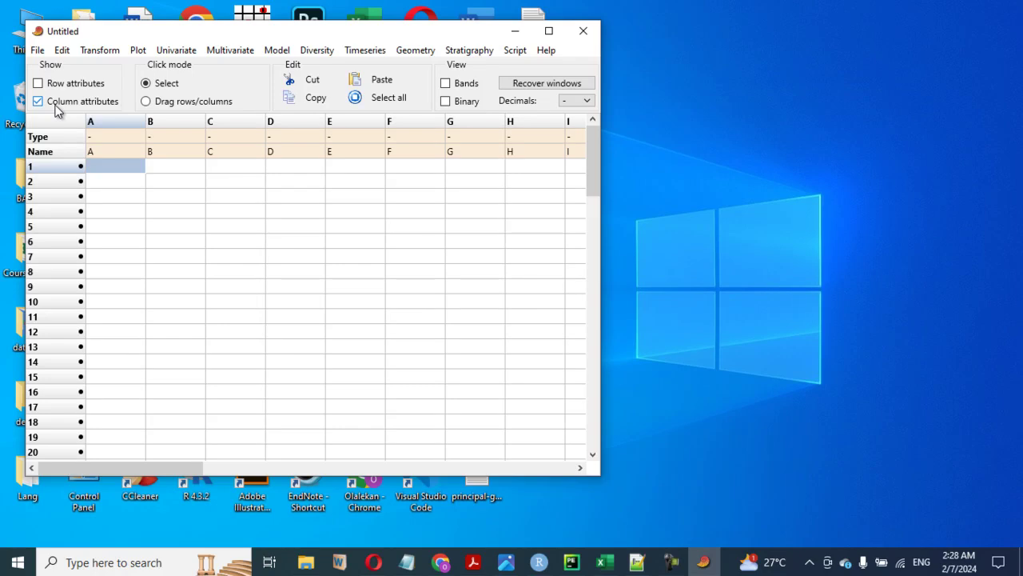
pyautogui.click(39, 83)
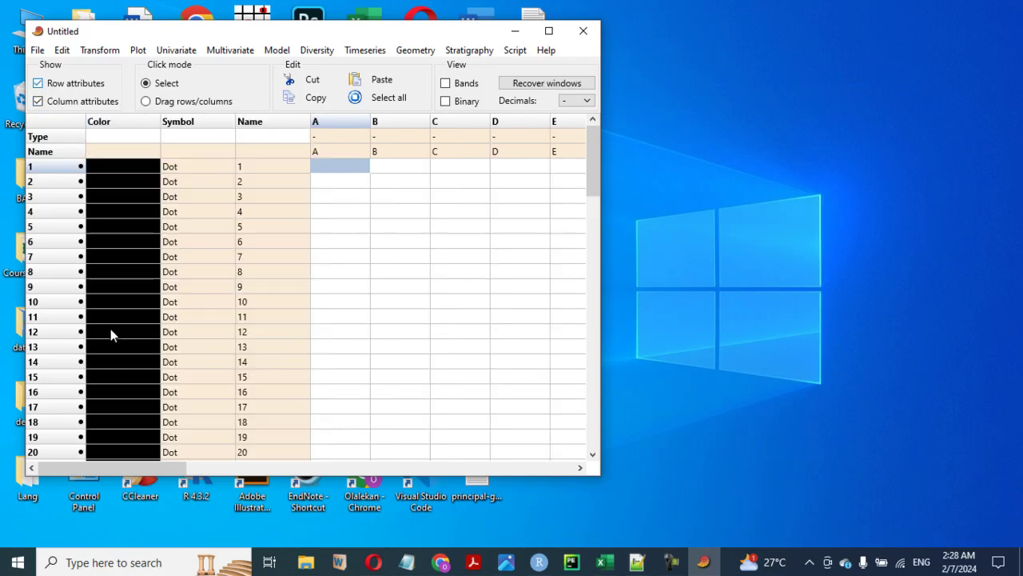
pyautogui.click(284, 153)
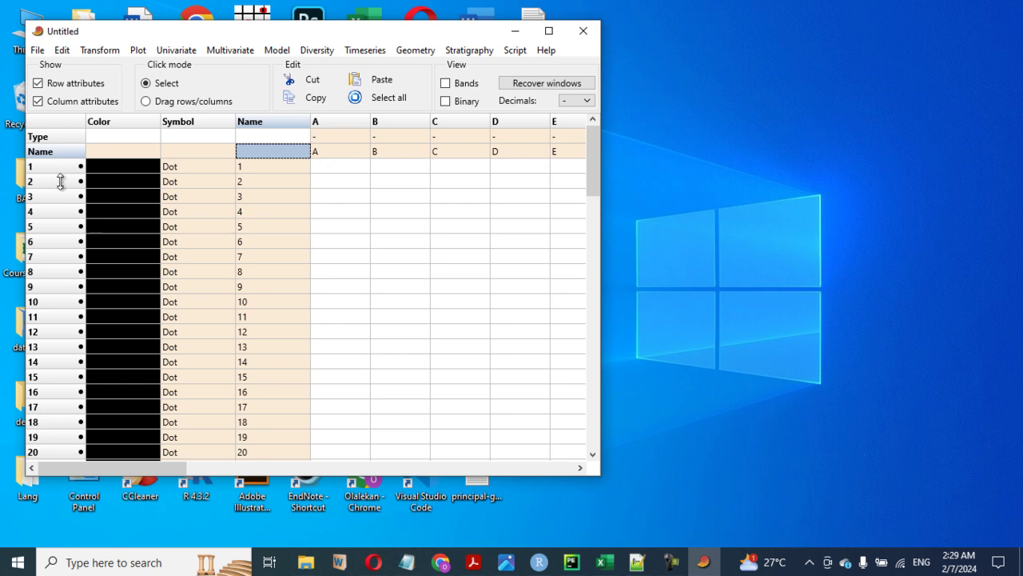
pyautogui.click(382, 81)
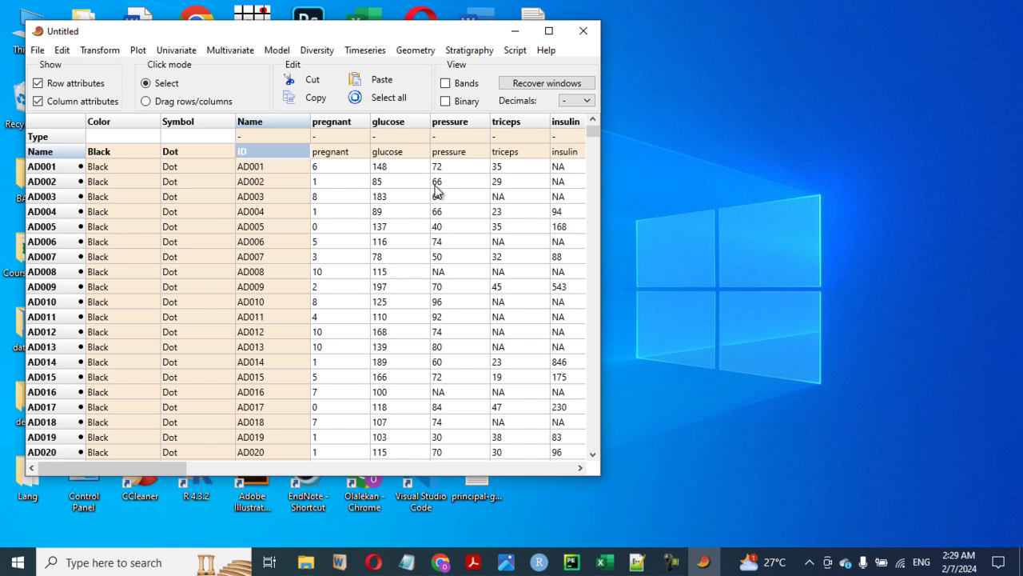
# - Hide the column and row attributes, and try selecting the entire spreadsheet before returning to a single glucose cell
pyautogui.click(54, 102)
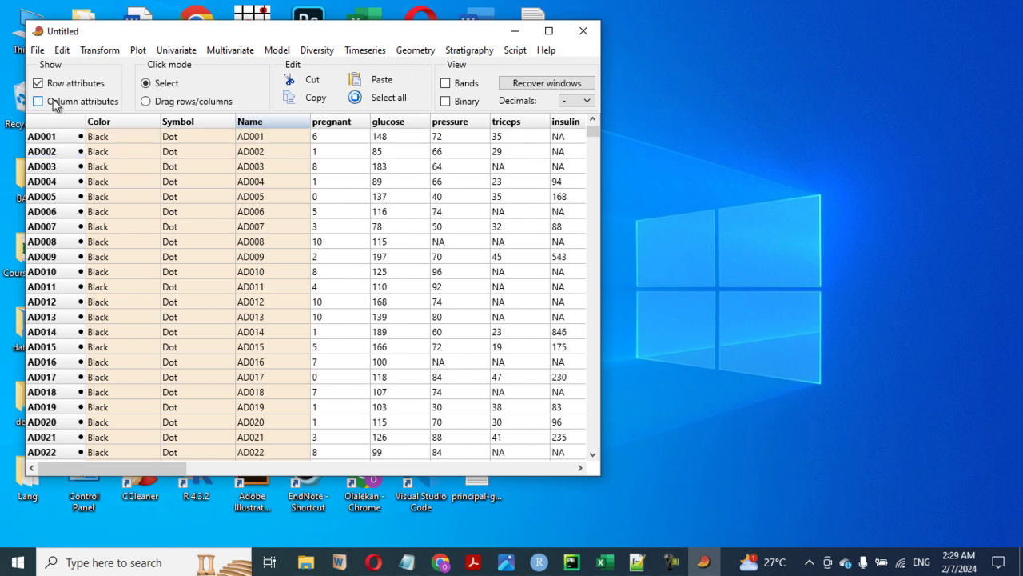
pyautogui.click(56, 84)
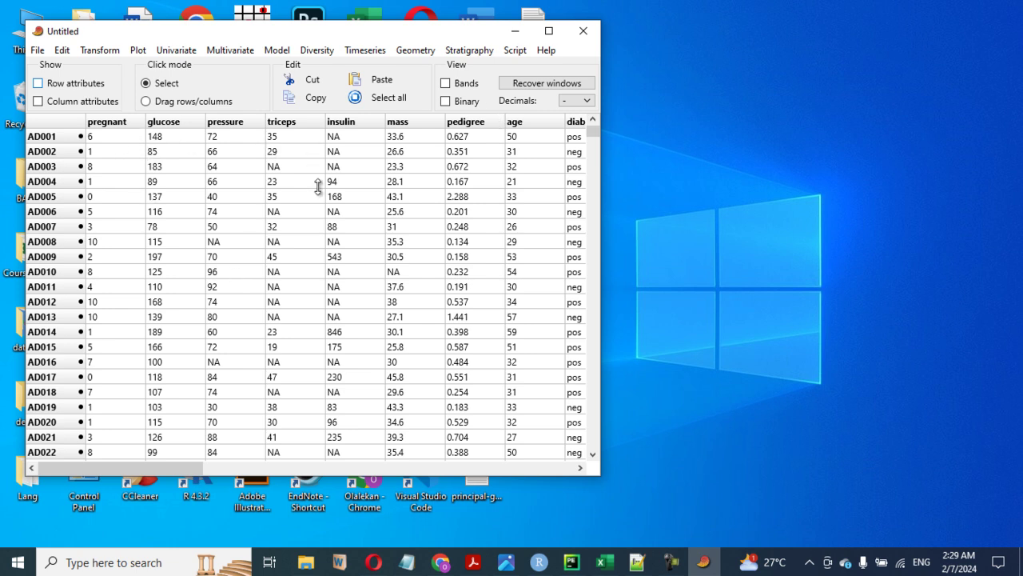
pyautogui.click(368, 98)
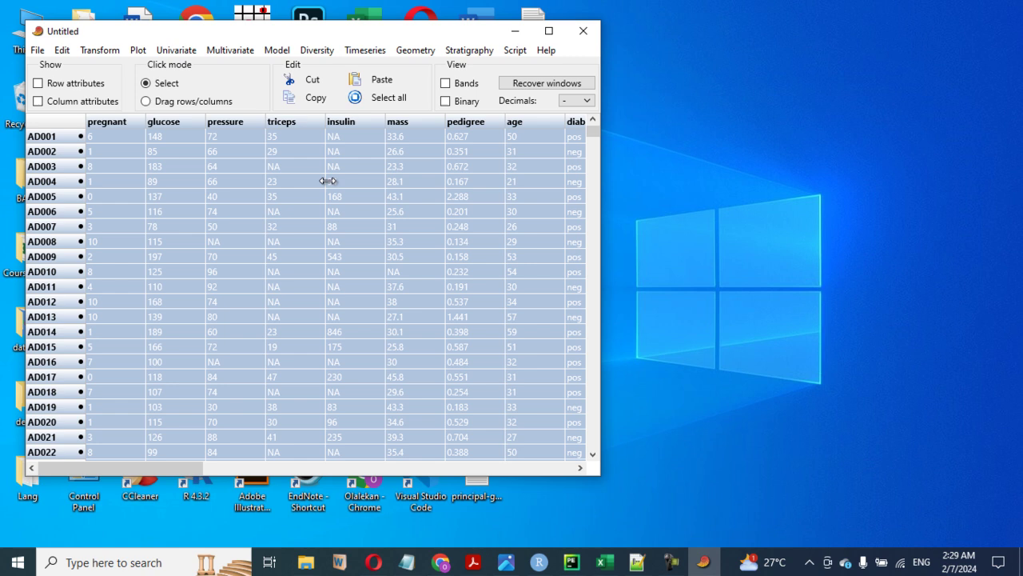
pyautogui.click(201, 166)
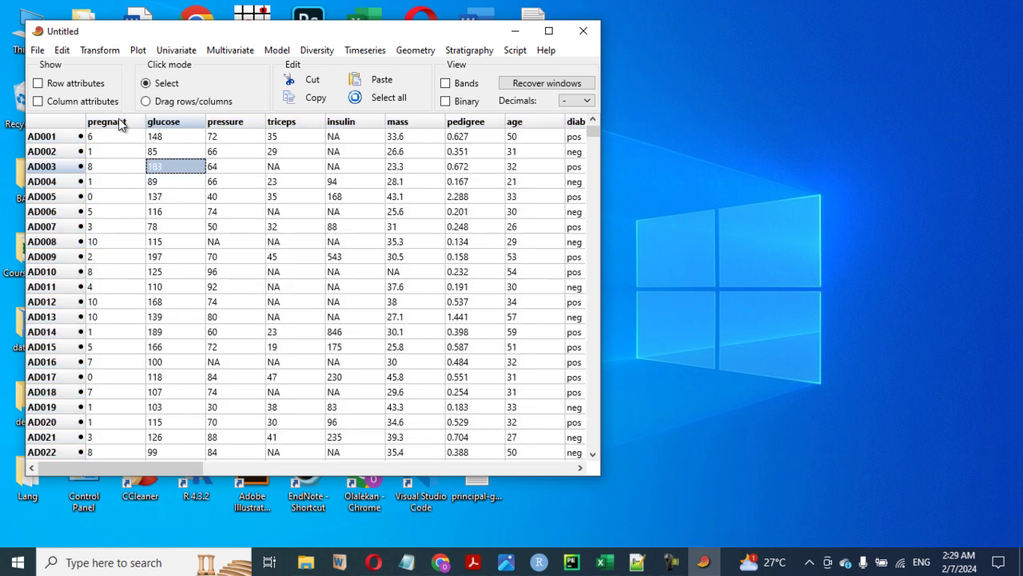
# - Select the non-adjacent pregnant, pressure, insulin and pedigree columns together
pyautogui.click(120, 124)
pyautogui.keyDown('ctrl'); pyautogui.click(222, 125); pyautogui.keyUp('ctrl')
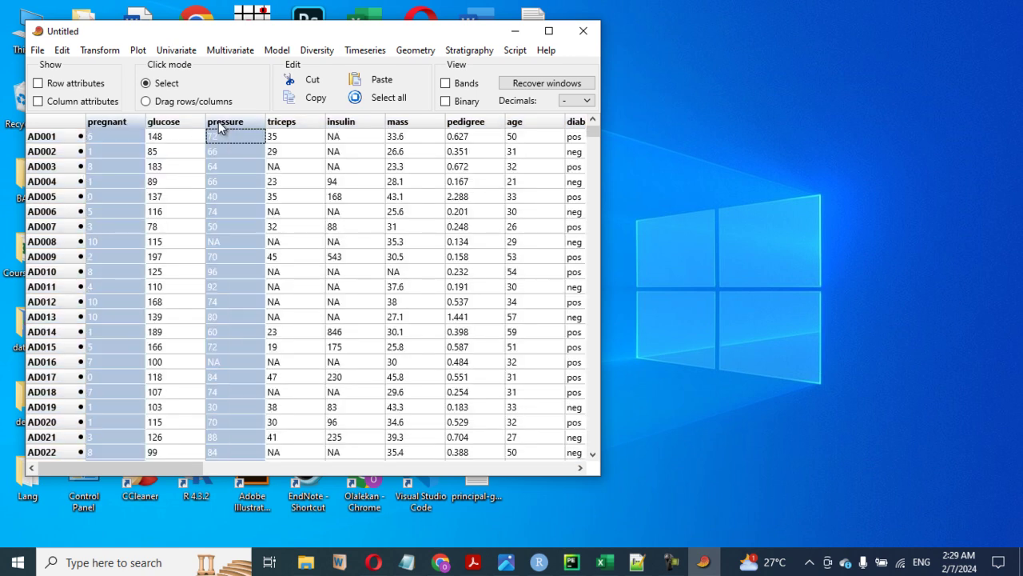
pyautogui.keyDown('ctrl'); pyautogui.click(352, 122); pyautogui.keyUp('ctrl')
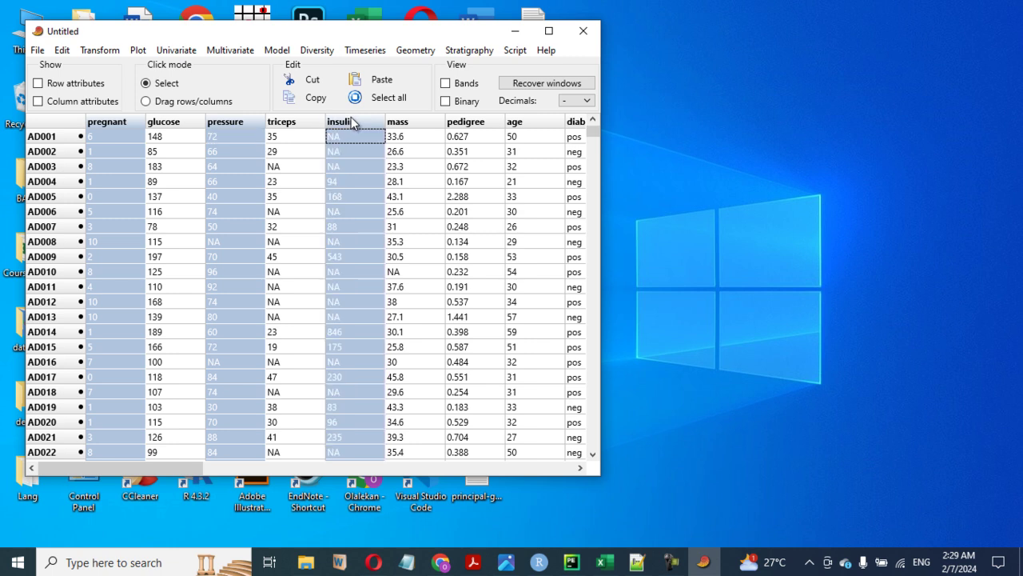
pyautogui.keyDown('ctrl'); pyautogui.click(486, 128); pyautogui.keyUp('ctrl')
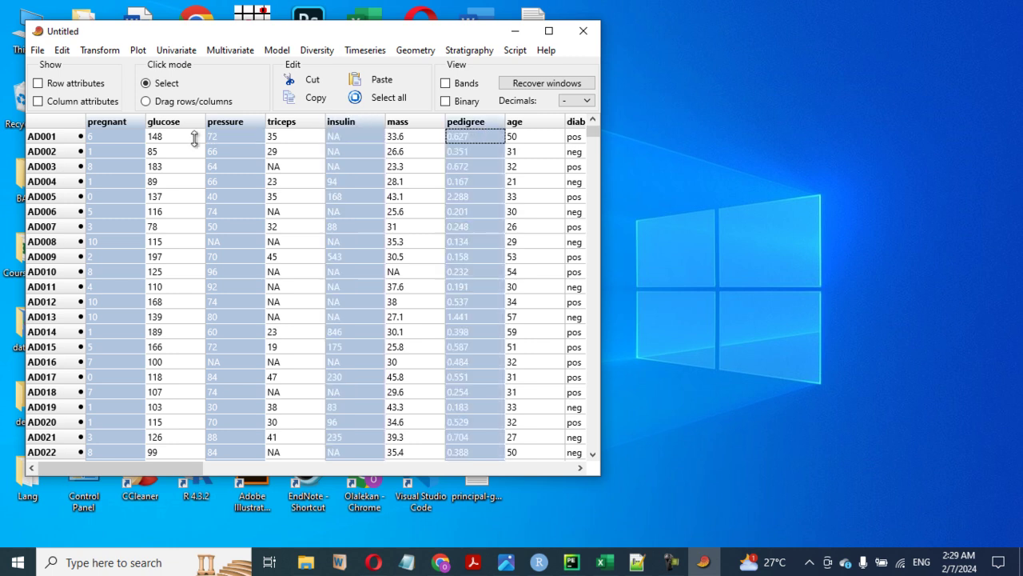
# - Select the continuous range of columns from pregnant through age
pyautogui.keyDown('shift'); pyautogui.click(166, 124); pyautogui.keyUp('shift')
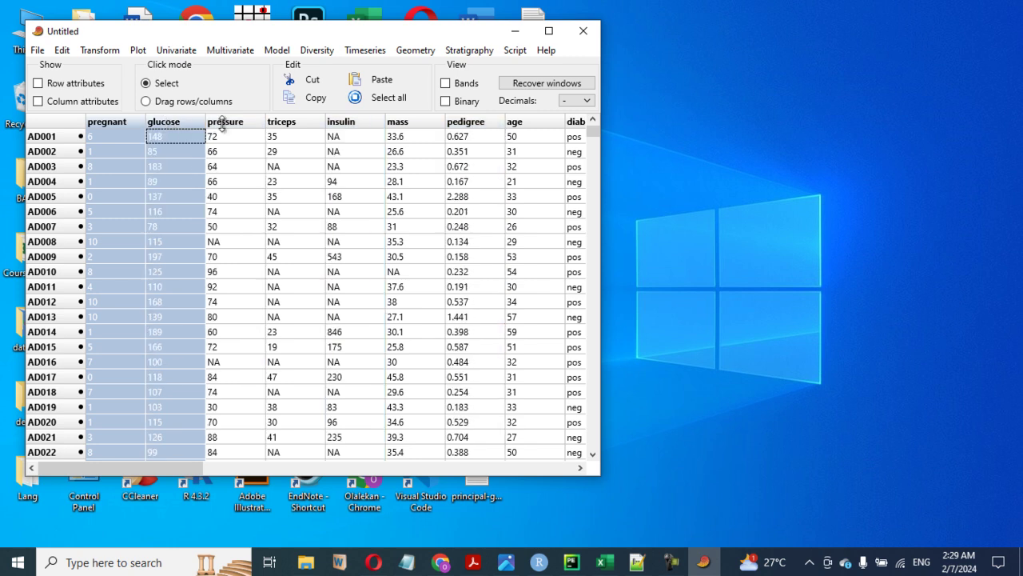
pyautogui.keyDown('shift'); pyautogui.click(350, 124); pyautogui.keyUp('shift')
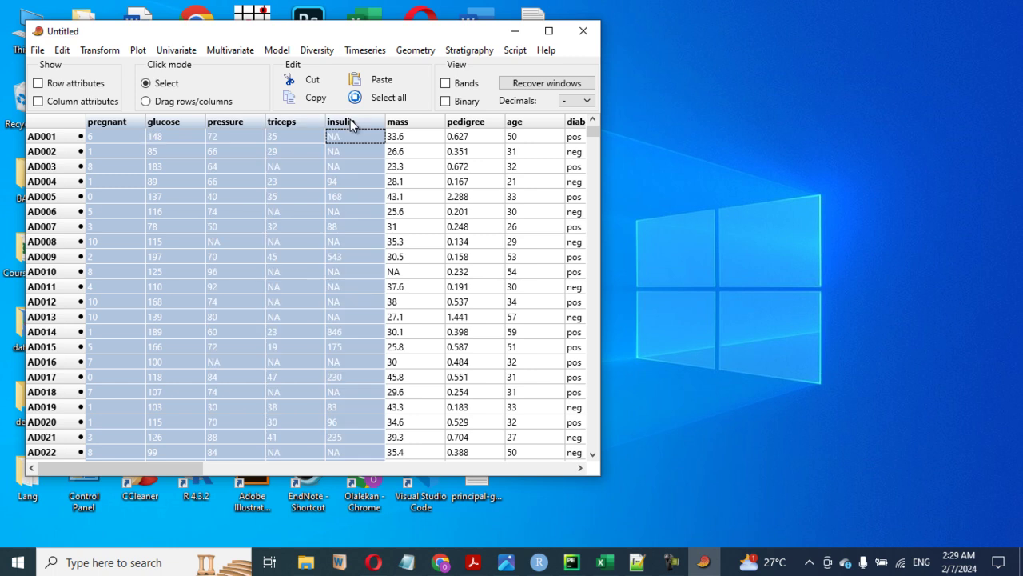
pyautogui.keyDown('shift'); pyautogui.click(518, 129); pyautogui.keyUp('shift')
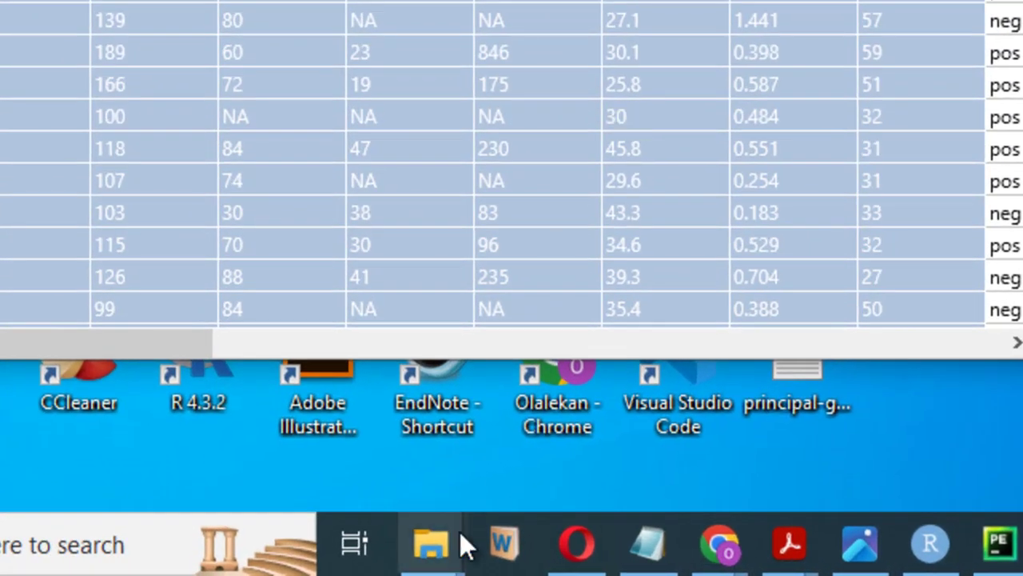
# - Switch to the DATA folder on drive D in File Explorer and open Landmark_Coord.TPS in Notepad++
pyautogui.click(434, 549)
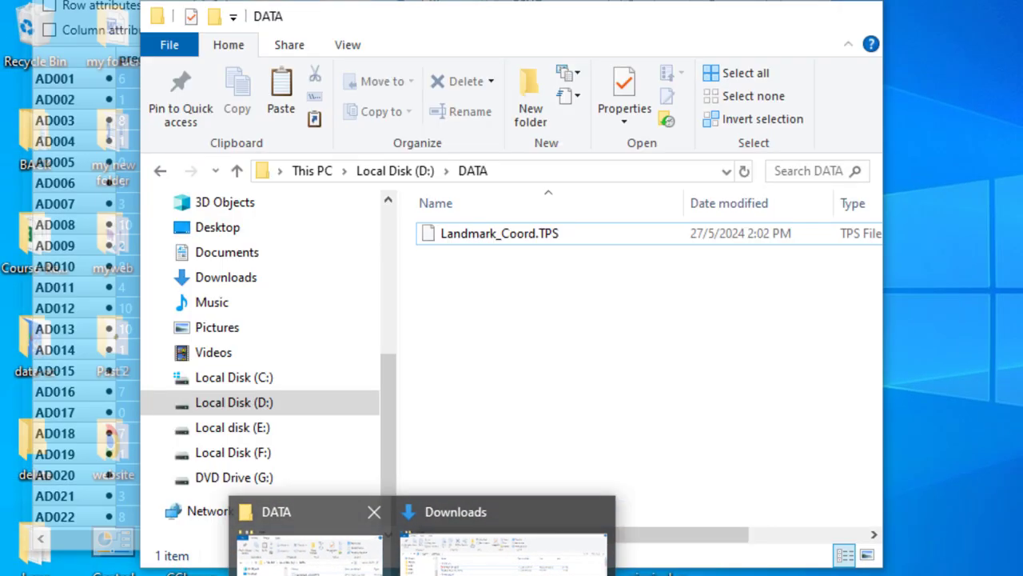
pyautogui.click(308, 543)
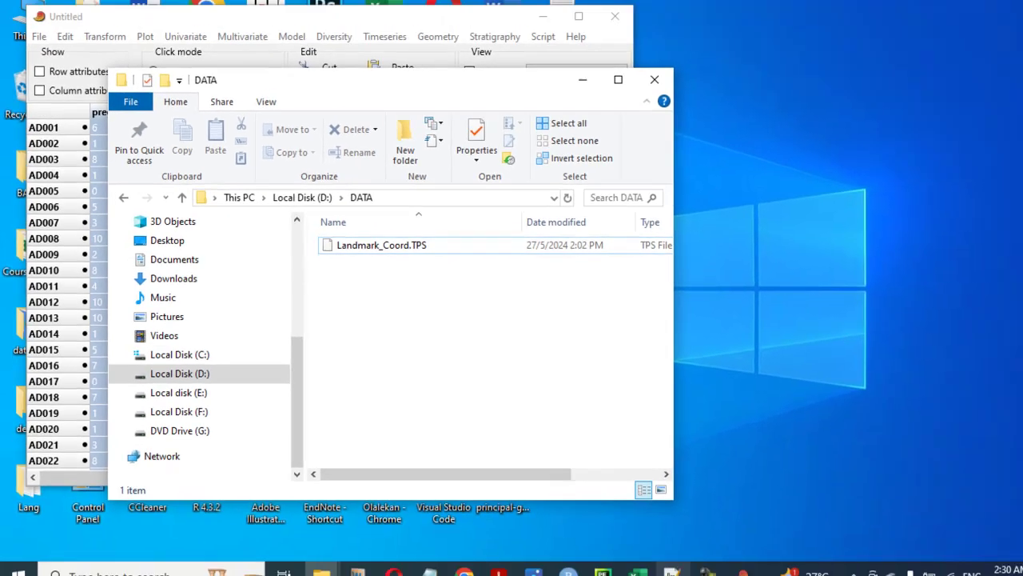
pyautogui.doubleClick(336, 245)
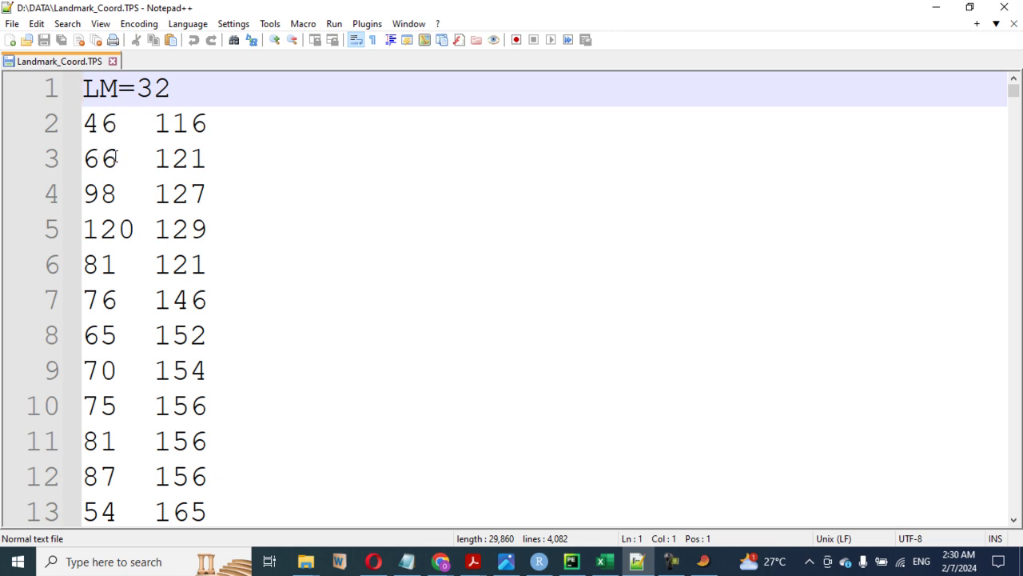
# - Examine how the TPS file lists the landmark count, coordinate pairs and ID for each specimen
pyautogui.scroll(-10, 186, 157)
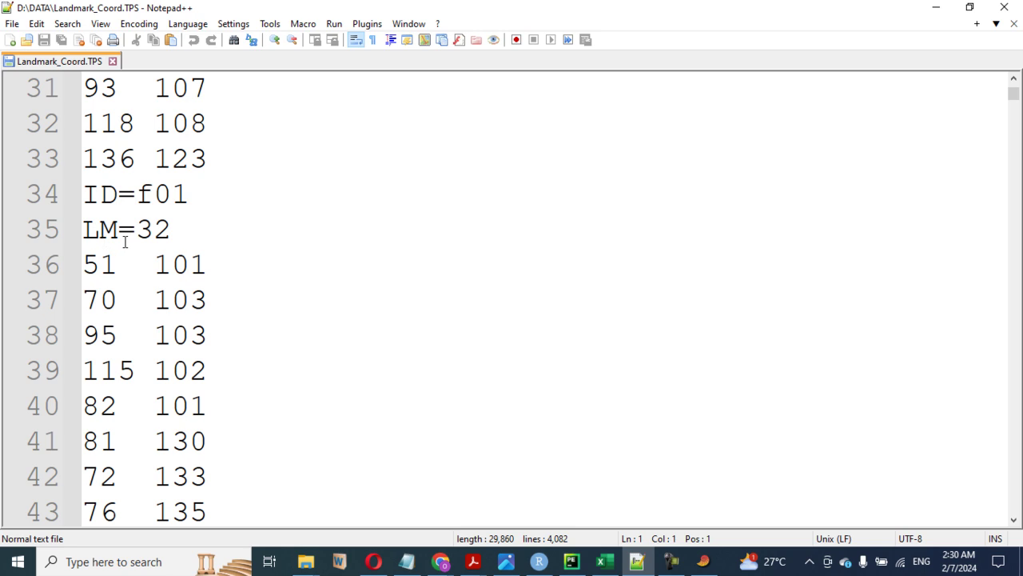
pyautogui.scroll(-4, 123, 243)
pyautogui.scroll(-3, 135, 258)
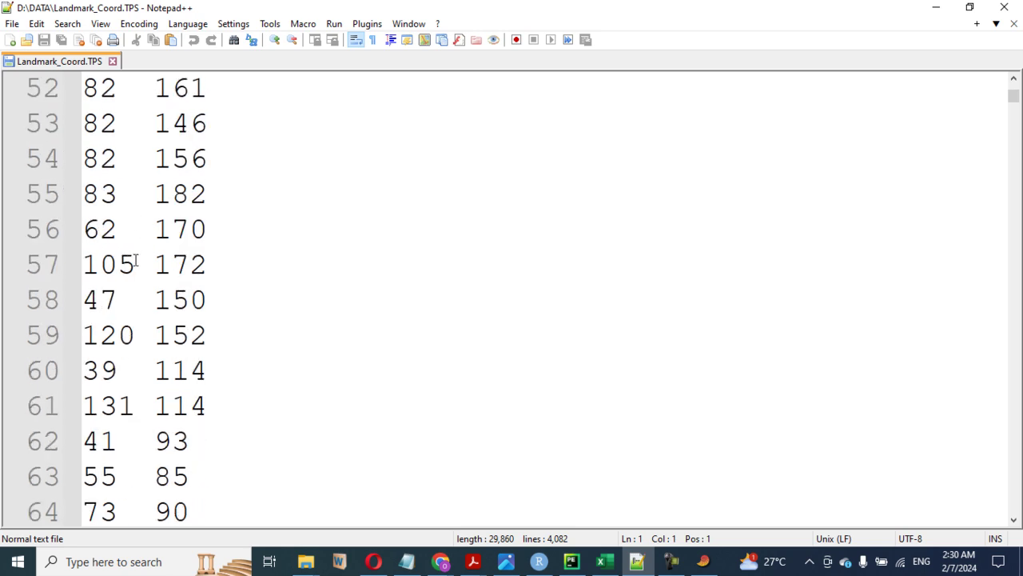
pyautogui.scroll(-3, 136, 262)
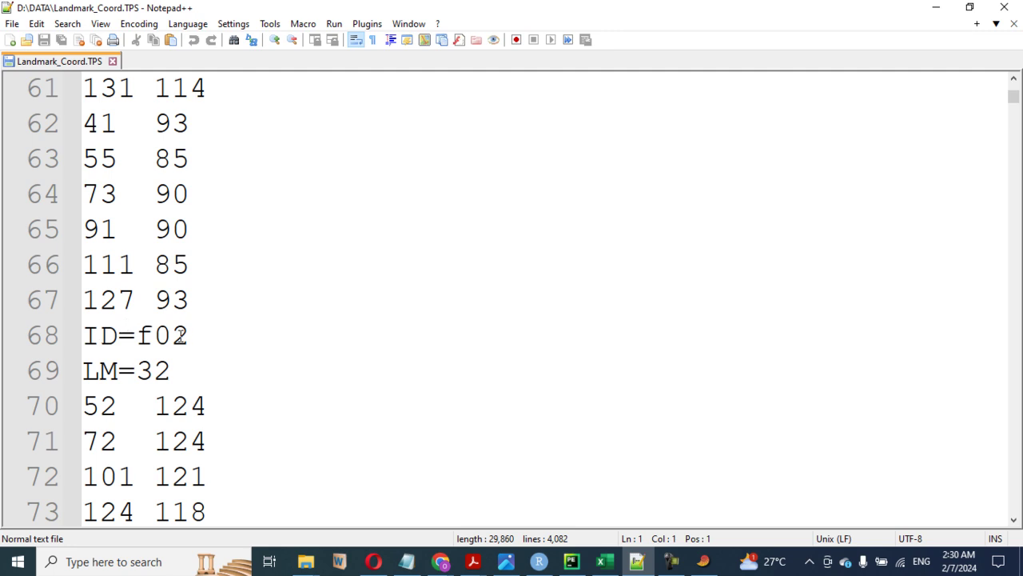
pyautogui.scroll(-13, 144, 289)
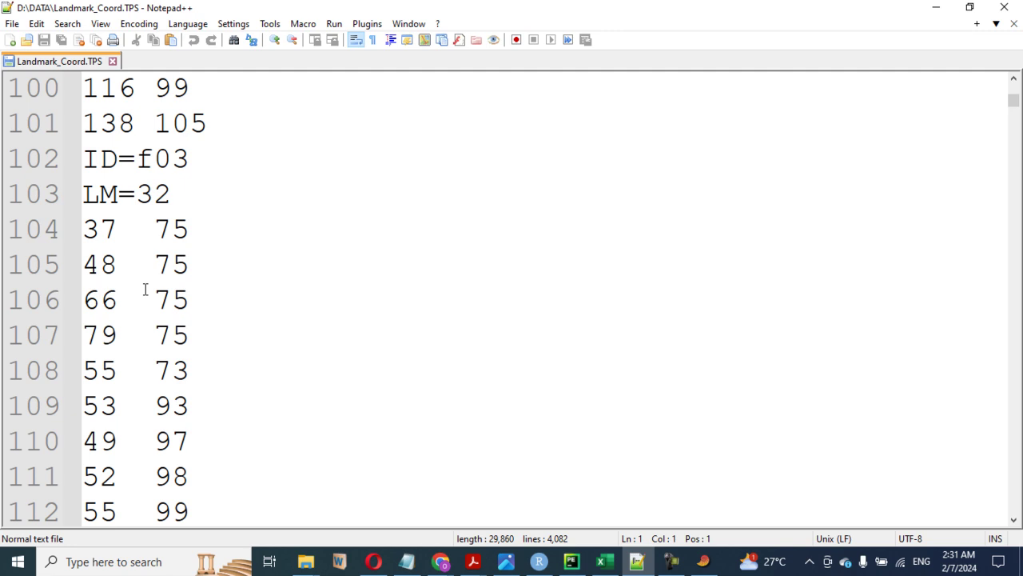
pyautogui.scroll(20, 145, 289)
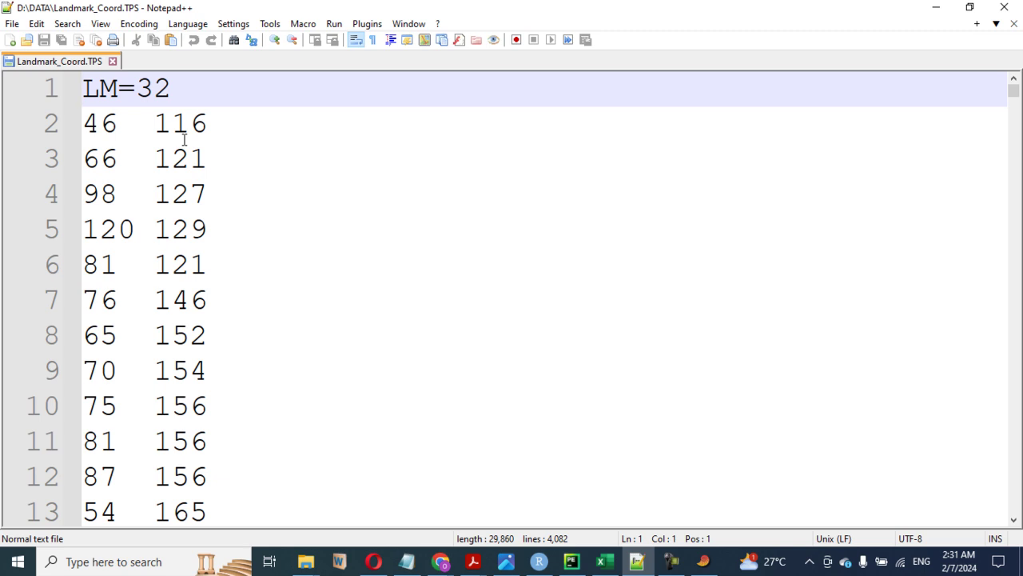
# - Return to Past and start a new blank spreadsheet in place of the diabetes data
pyautogui.click(936, 11)
pyautogui.click(551, 93)
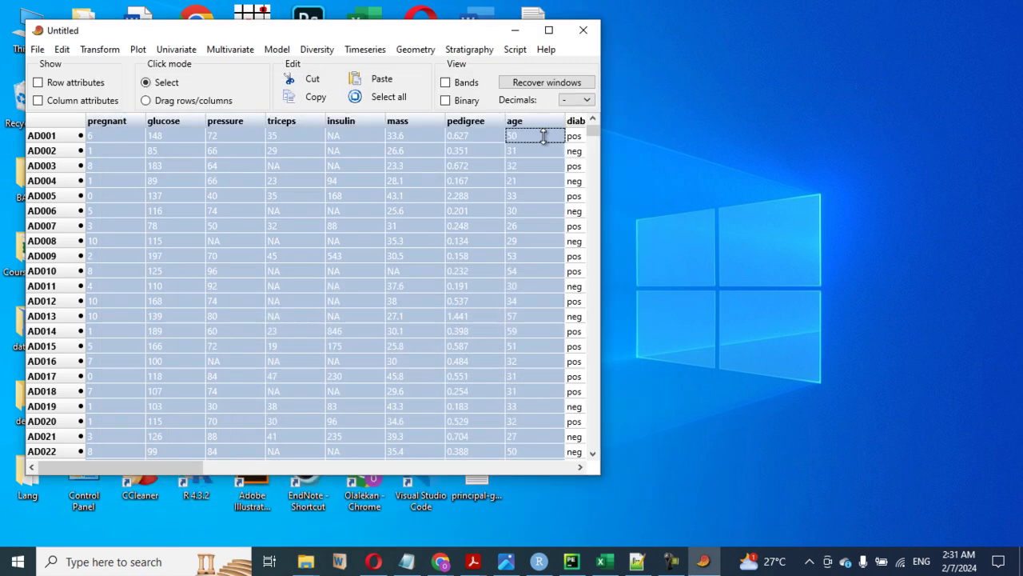
pyautogui.click(37, 50)
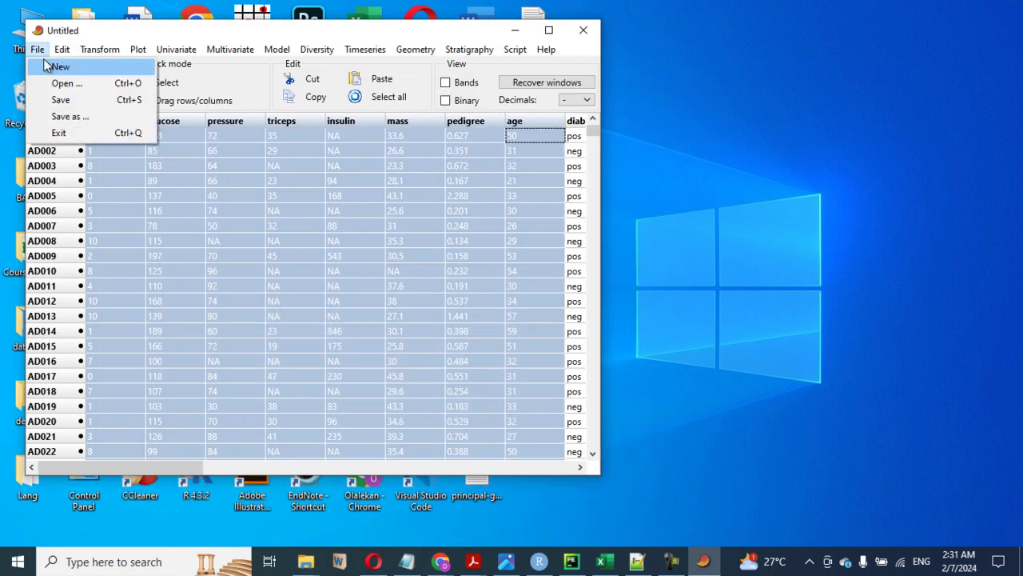
pyautogui.click(60, 66)
pyautogui.click(554, 332)
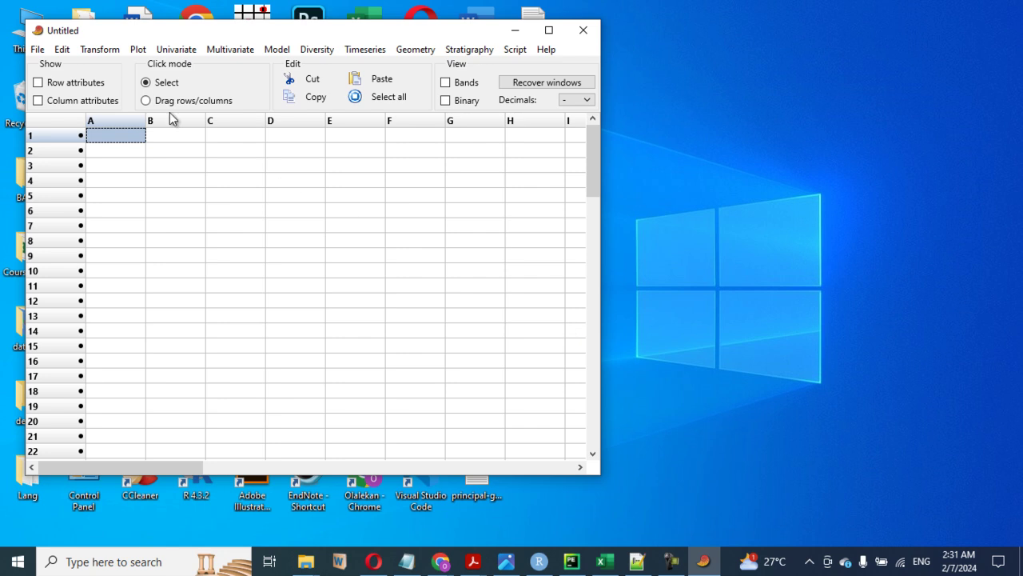
# - Open Landmark_Coord.TPS from the DATA folder on drive D in Past
pyautogui.click(38, 49)
pyautogui.moveTo(37, 50)
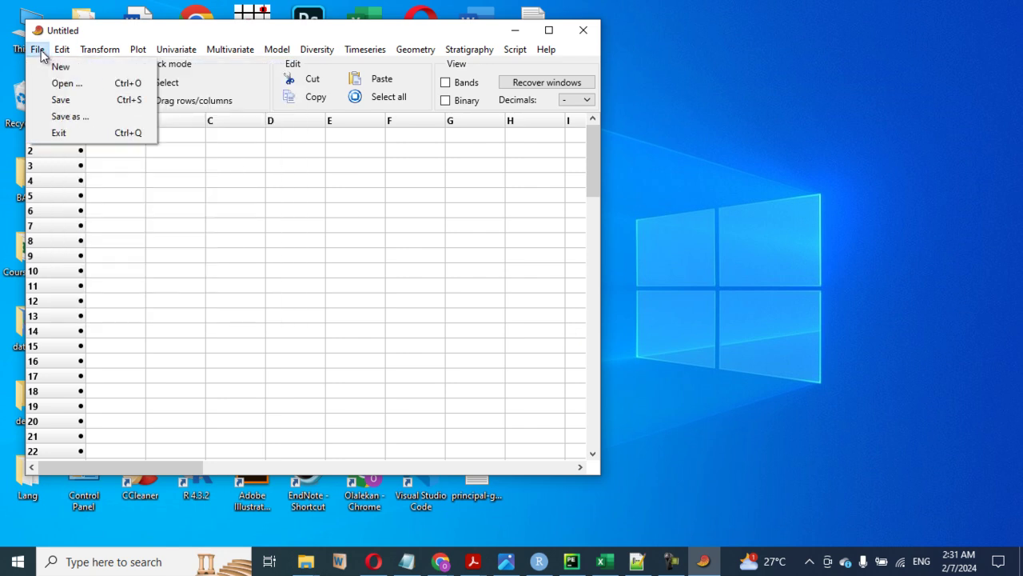
pyautogui.click(60, 83)
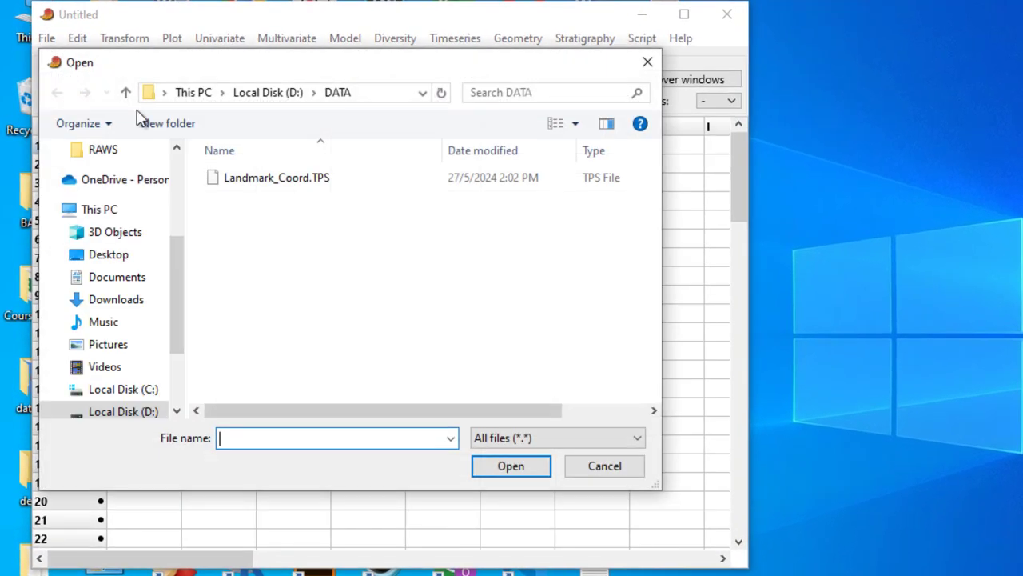
pyautogui.click(264, 180)
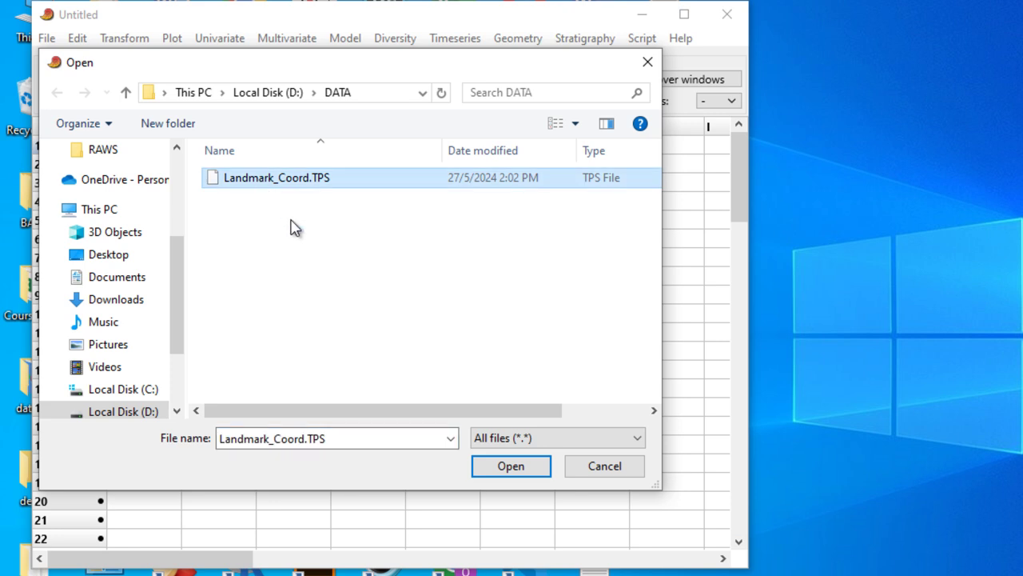
pyautogui.click(527, 468)
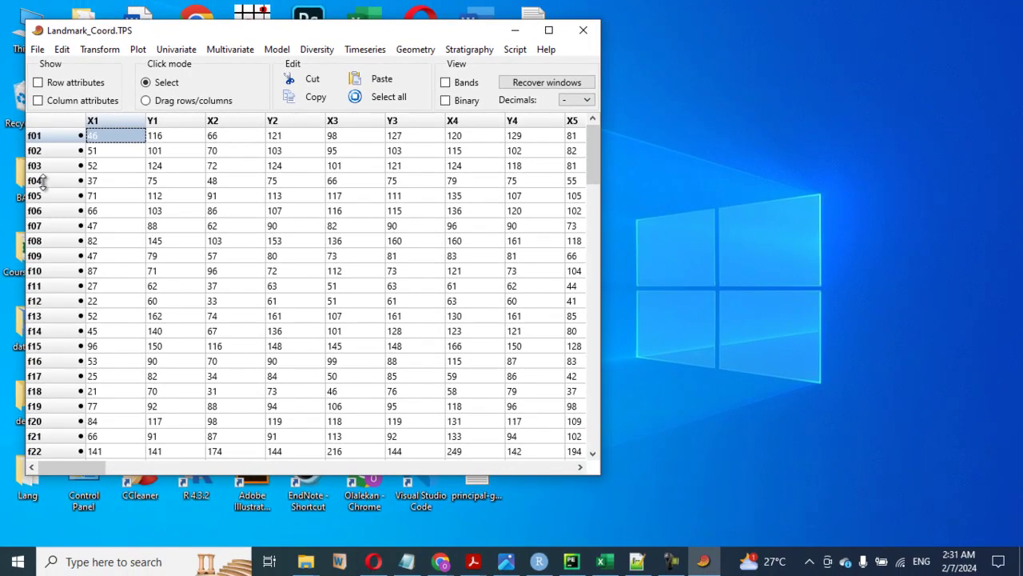
# - Compare the imported landmark rows with the coordinates and IDs in the Notepad++ text file, and return to Past
pyautogui.click(636, 562)
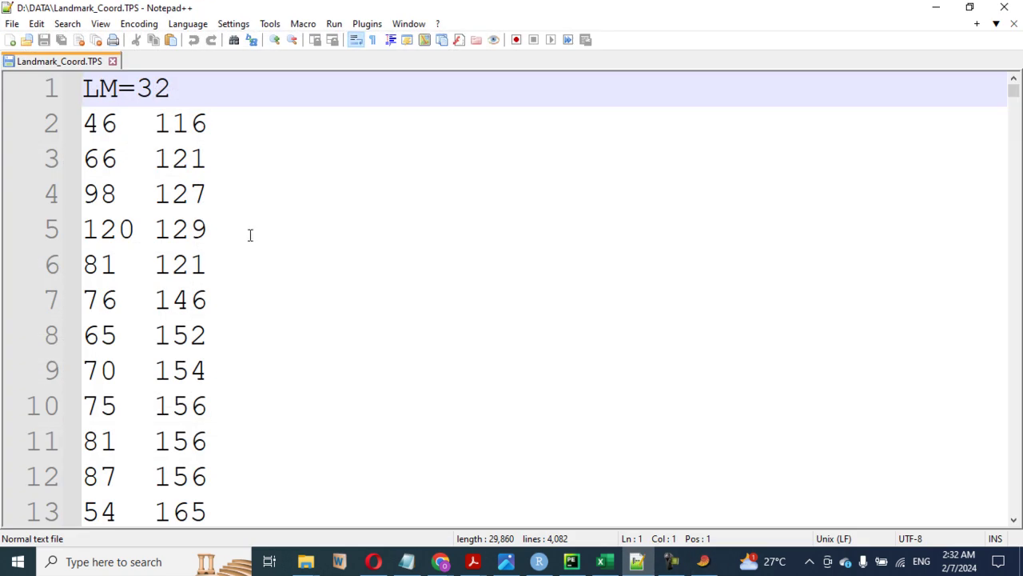
pyautogui.scroll(-8, 250, 236)
pyautogui.scroll(-2, 250, 234)
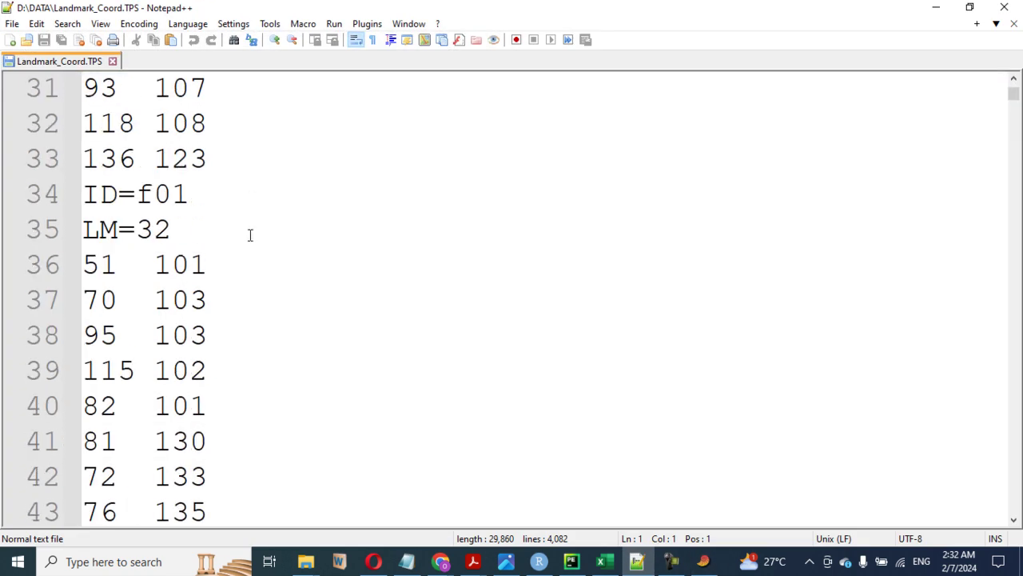
pyautogui.scroll(-3, 249, 235)
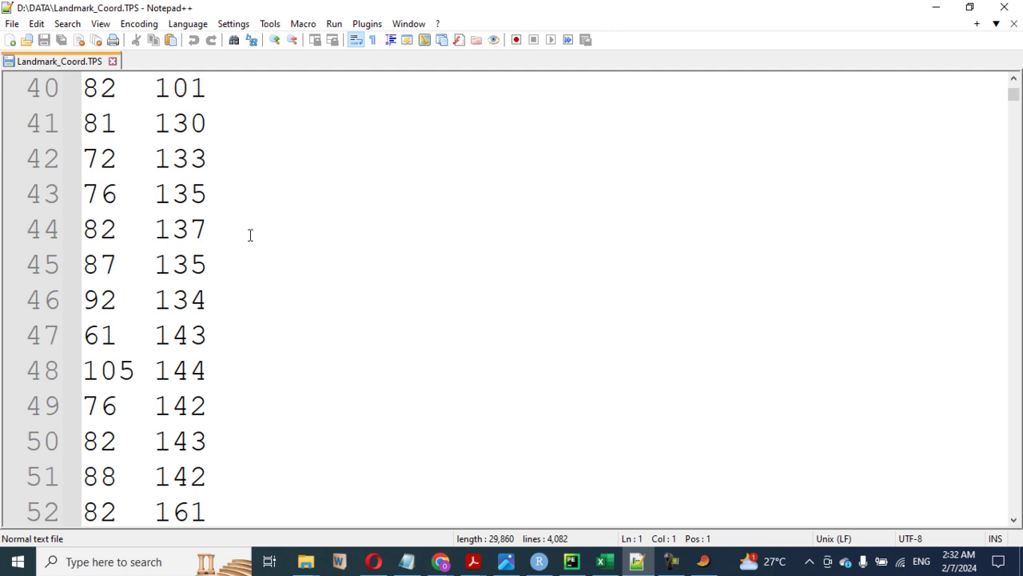
pyautogui.scroll(13, 249, 234)
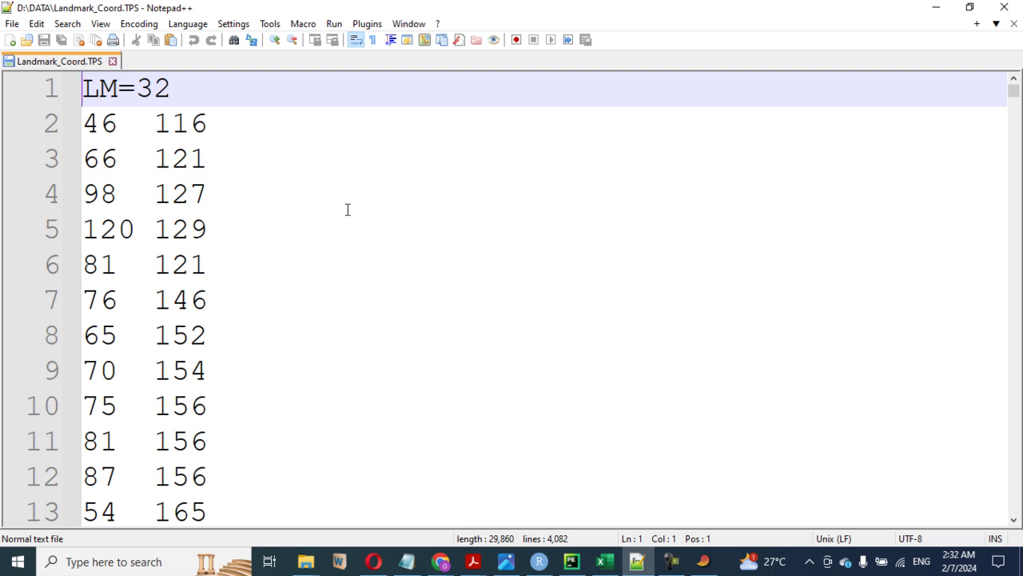
pyautogui.click(937, 9)
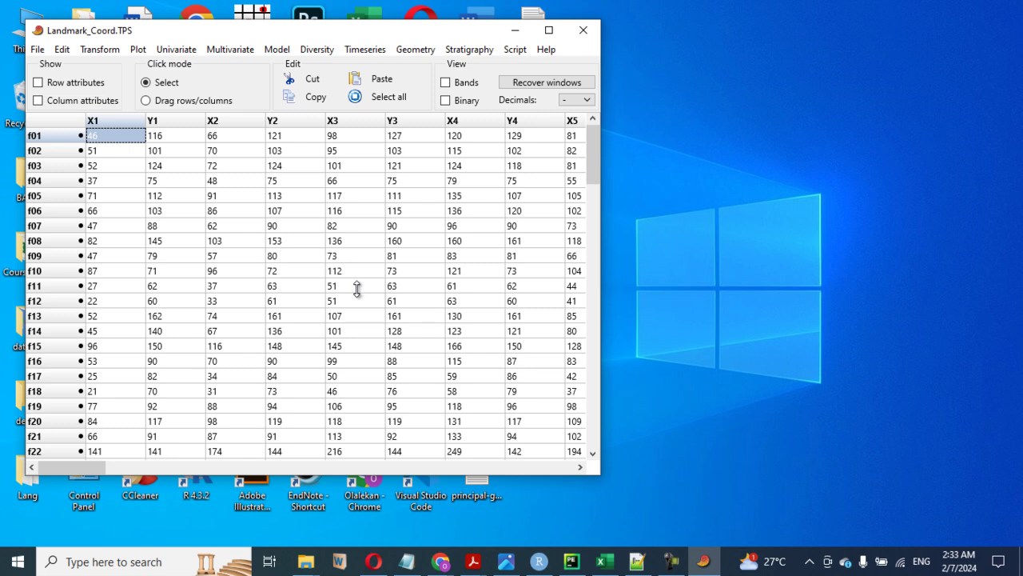
# - Show the row and column attributes of the landmark spreadsheet and copy all of its cells
pyautogui.click(48, 83)
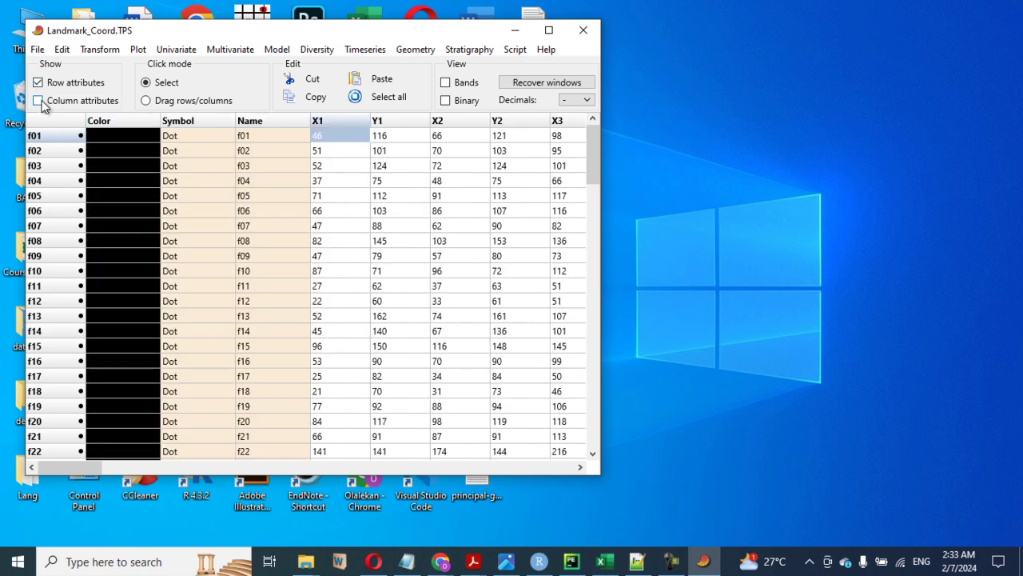
pyautogui.click(39, 100)
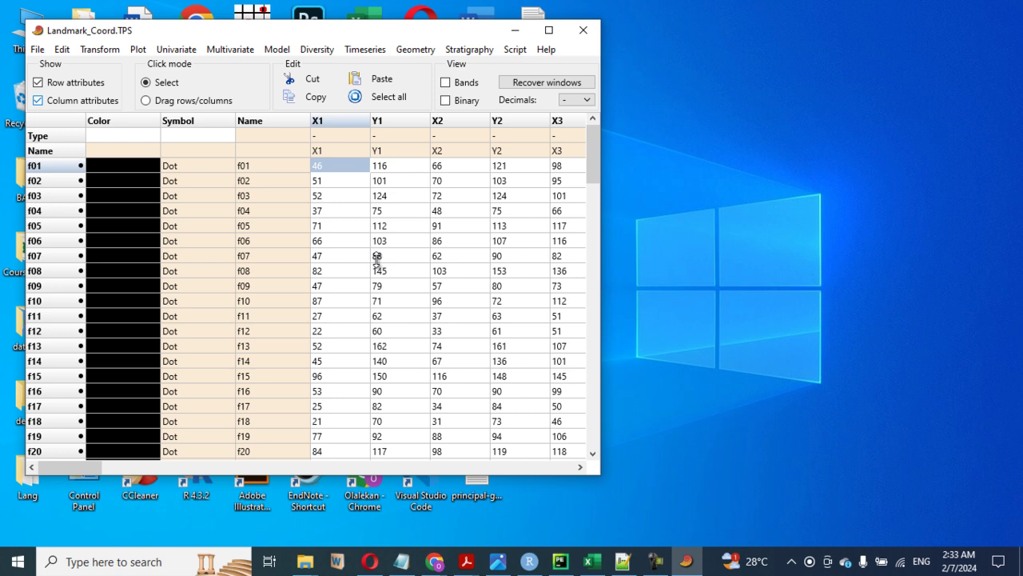
pyautogui.hotkey('ctrl', 'a')
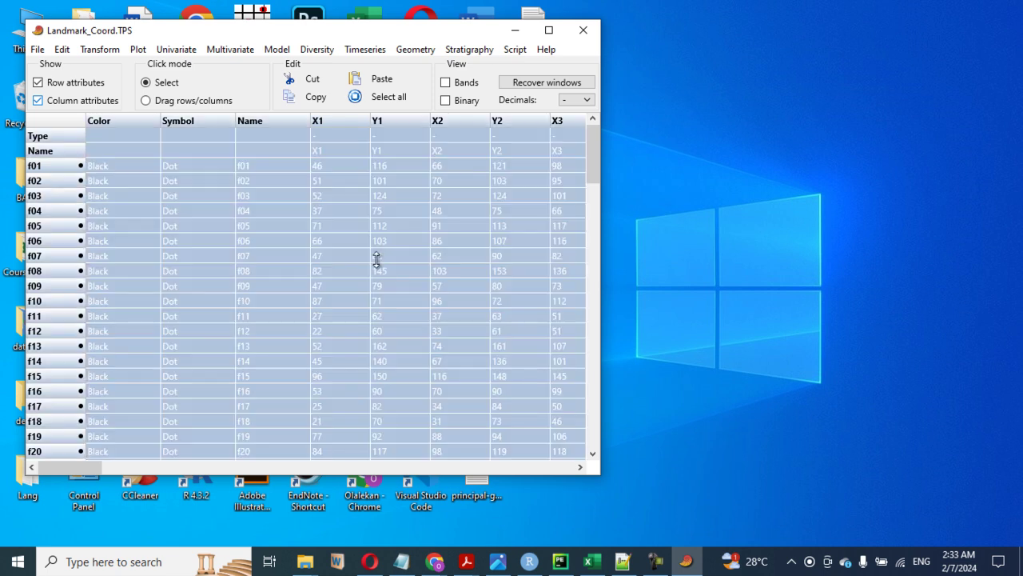
# - Switch to the Diabetes workbook in Excel, add a new sheet and paste the copied landmark data starting at A1
pyautogui.click(590, 562)
pyautogui.click(212, 519)
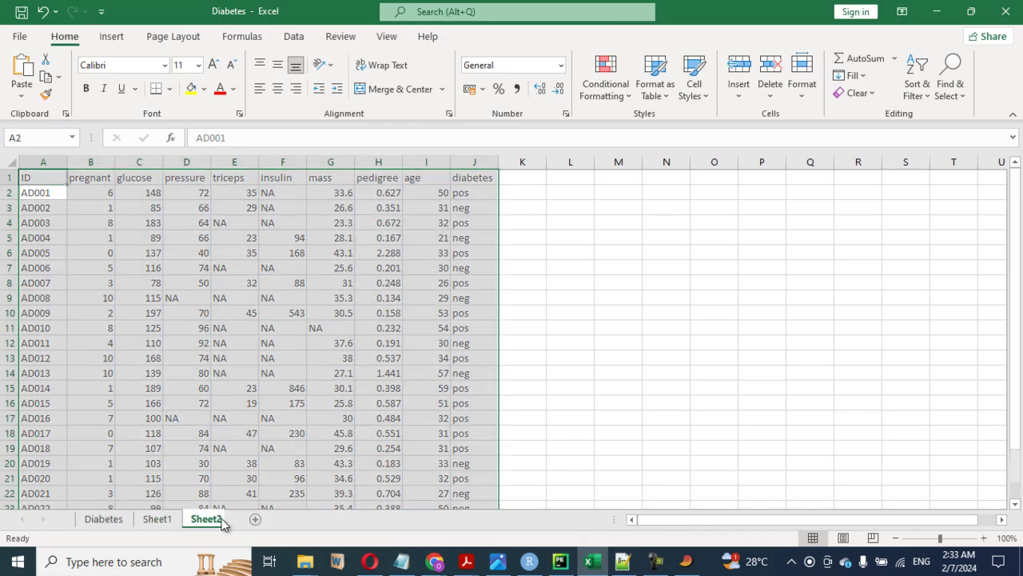
pyautogui.hotkey('ctrl', 'v')
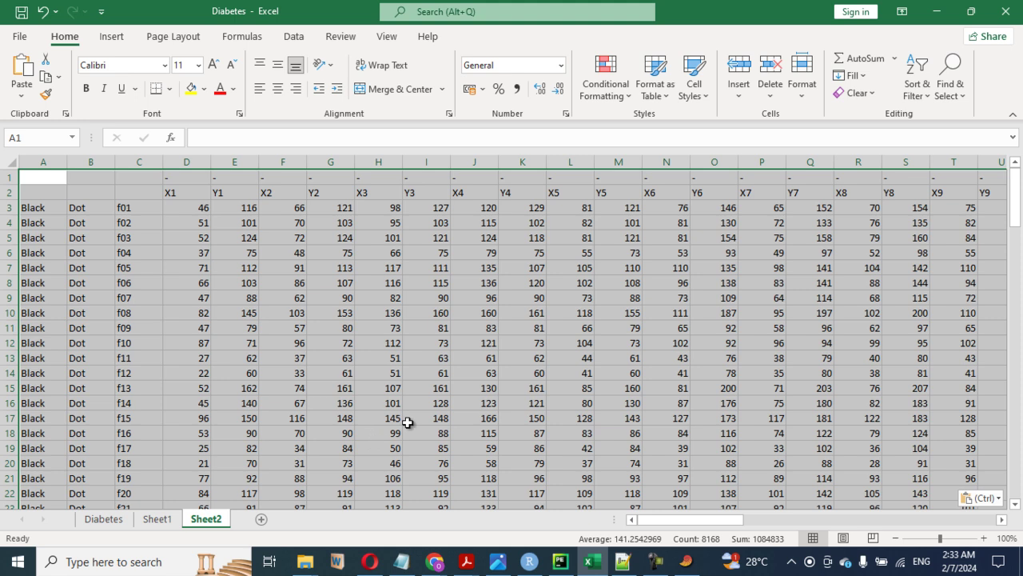
pyautogui.click(432, 389)
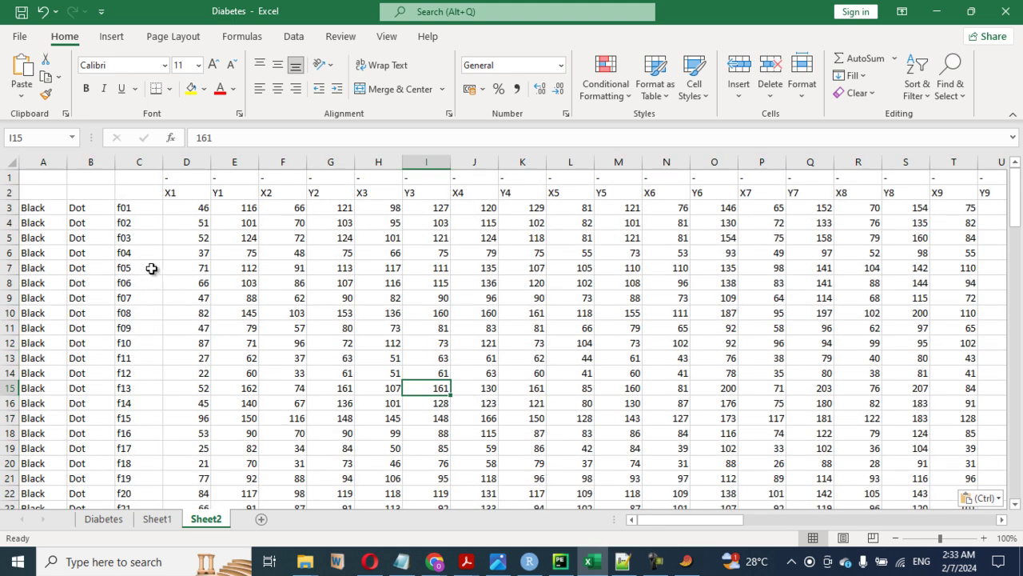
# - Delete the column-type row above the landmark headers and the two columns holding the Black and Dot attributes in Sheet2
pyautogui.click(10, 177)
pyautogui.rightClick(9, 177)
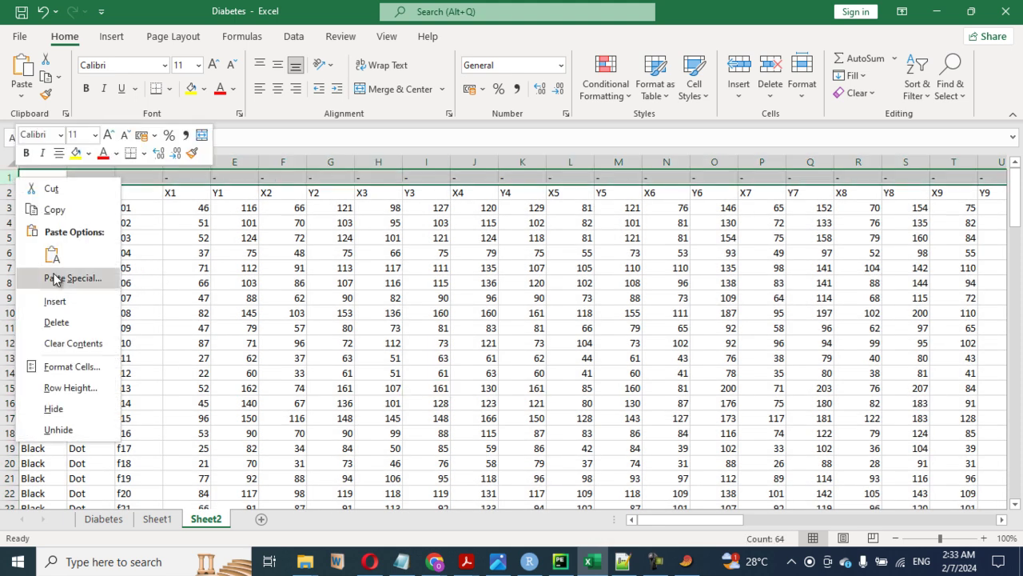
pyautogui.click(63, 323)
pyautogui.moveTo(43, 162); pyautogui.dragTo(84, 162)
pyautogui.rightClick(84, 162)
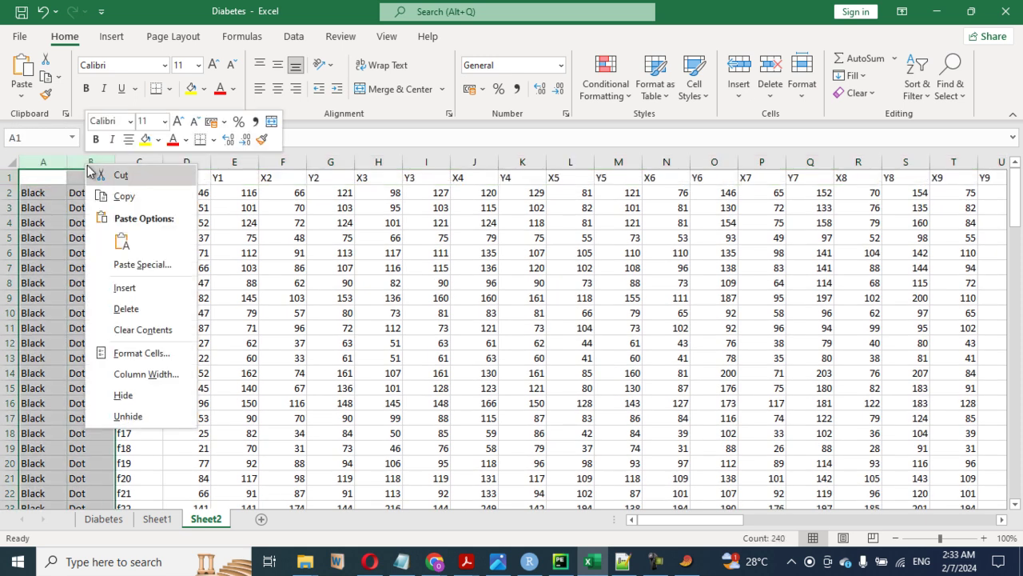
pyautogui.click(129, 309)
pyautogui.click(336, 312)
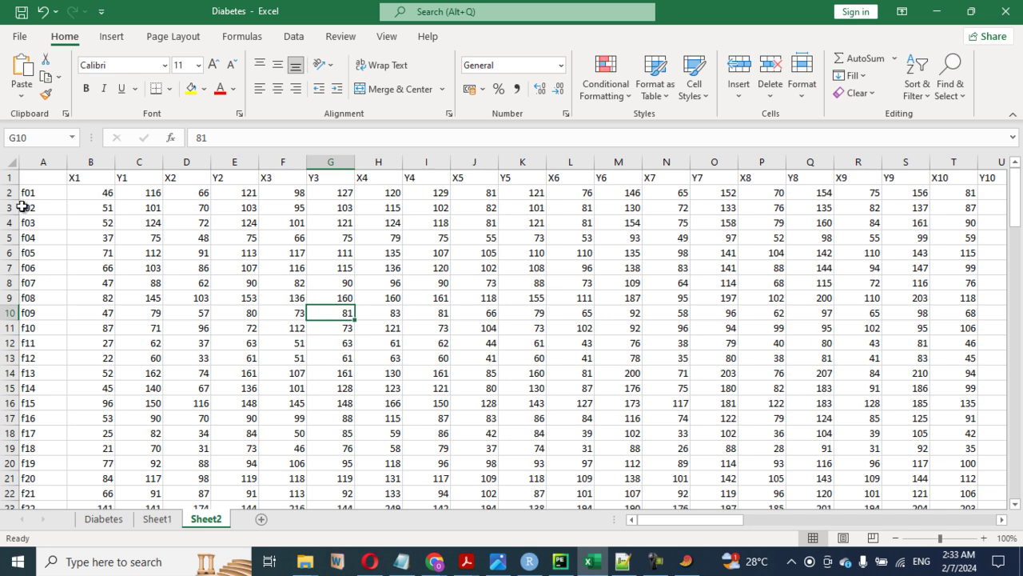
# - Enter ID in cell A1 as the header of the specimen name column
pyautogui.click(35, 174)
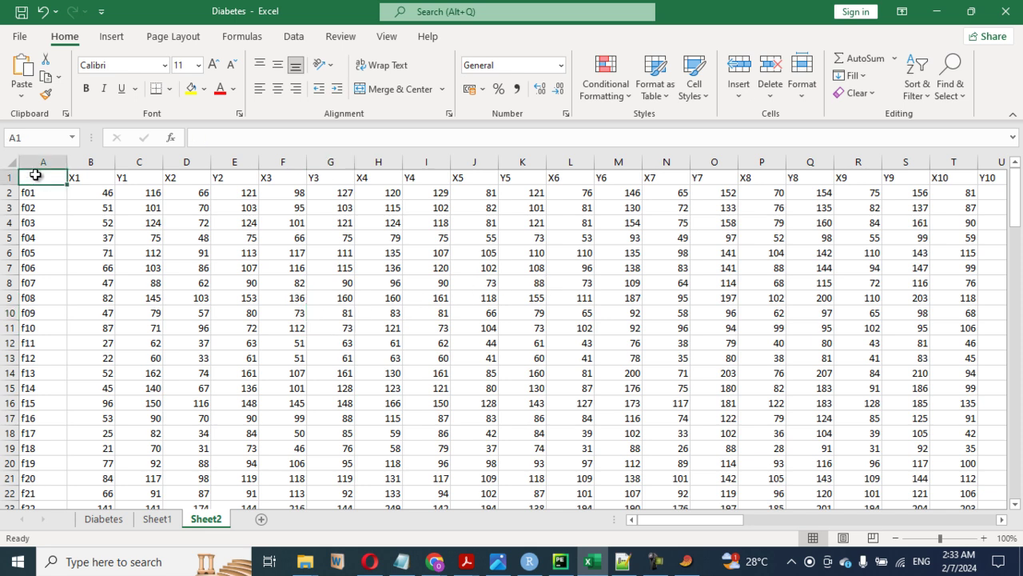
pyautogui.write('id')
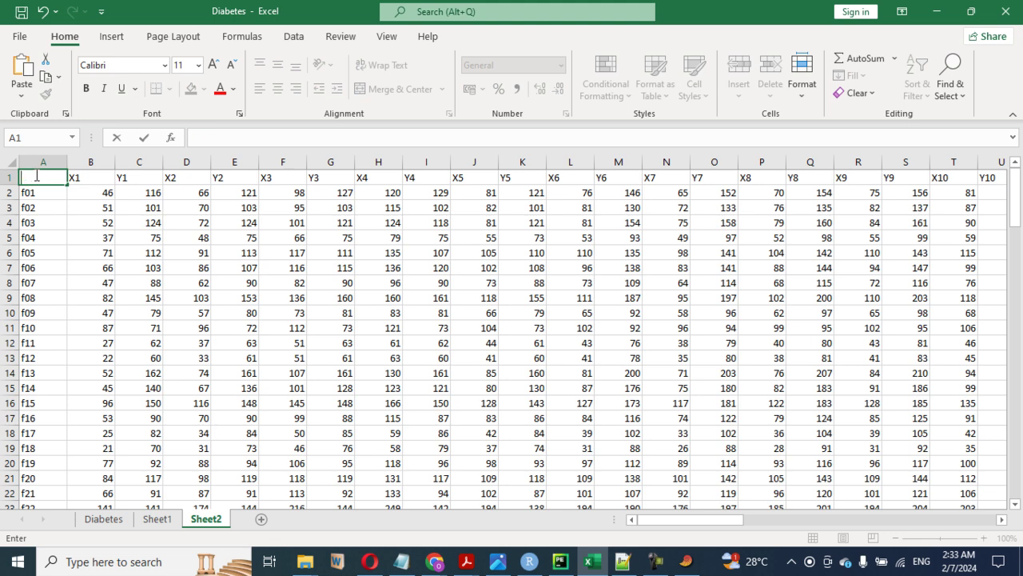
pyautogui.click(285, 267)
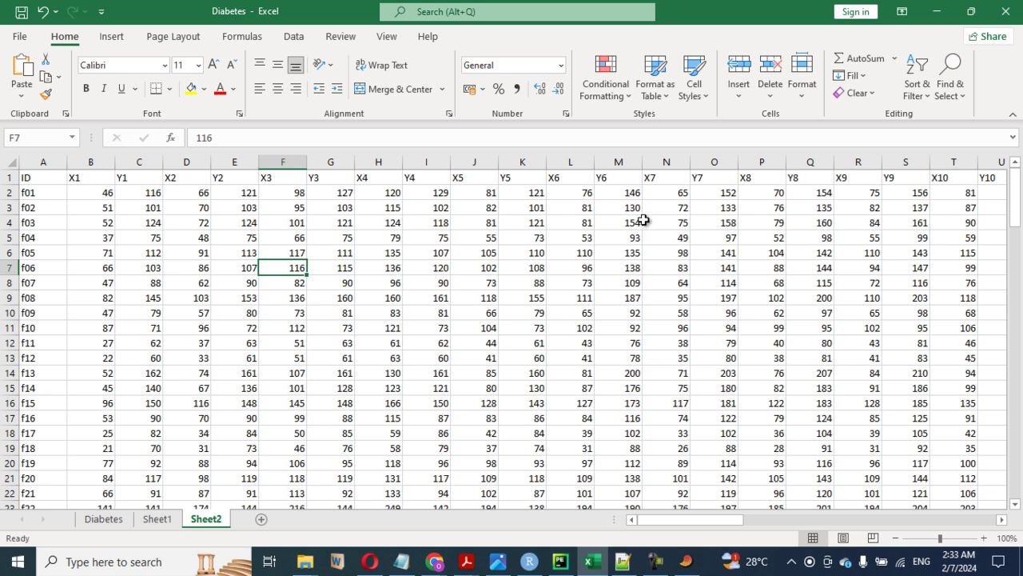
# - Review the cleaned landmark table down to its last specimen row, and return to the landmark spreadsheet in Past
pyautogui.scroll(-7, 558, 265)
pyautogui.scroll(-20, 558, 264)
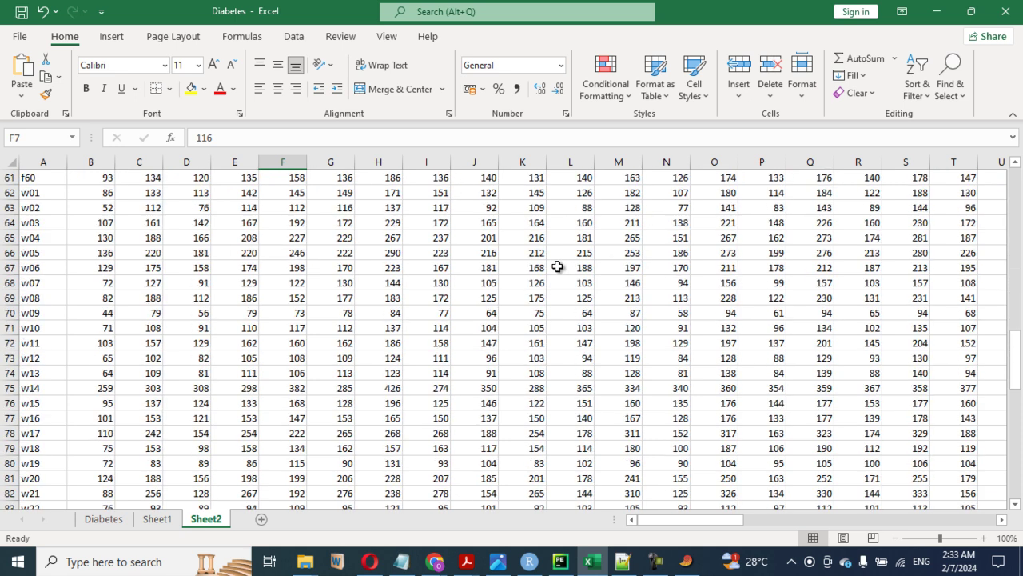
pyautogui.scroll(20, 558, 269)
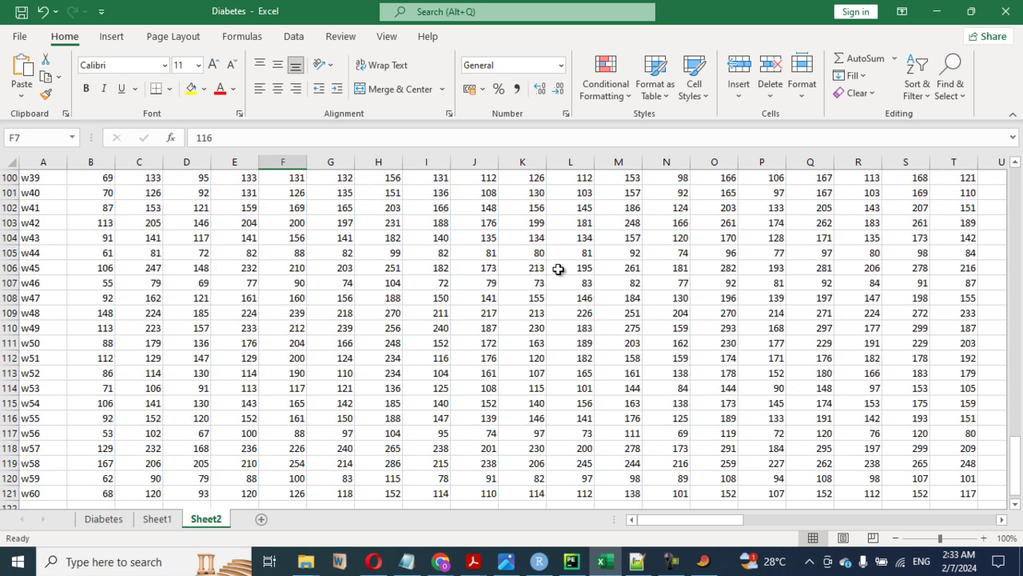
pyautogui.scroll(19, 558, 269)
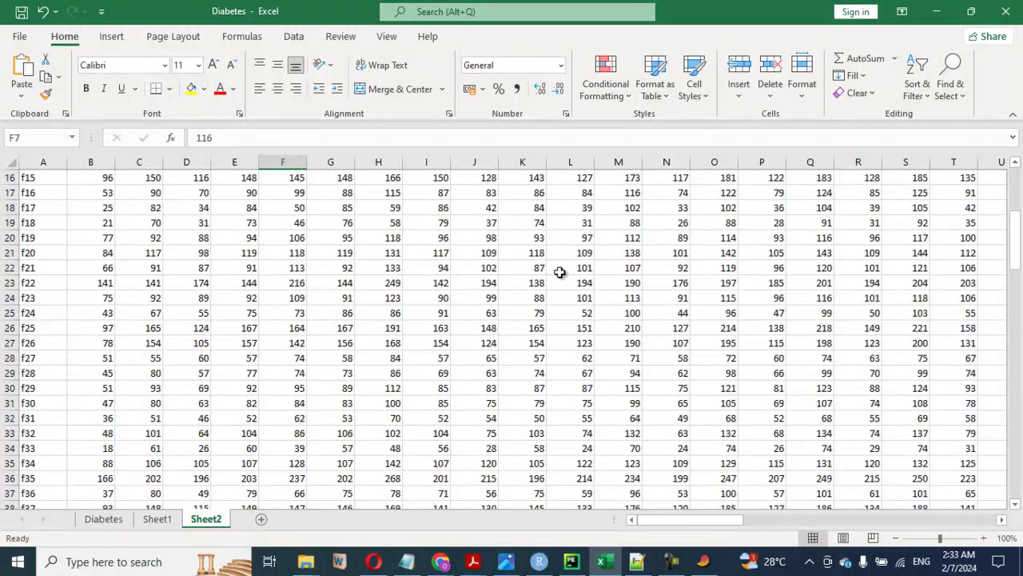
pyautogui.click(523, 267)
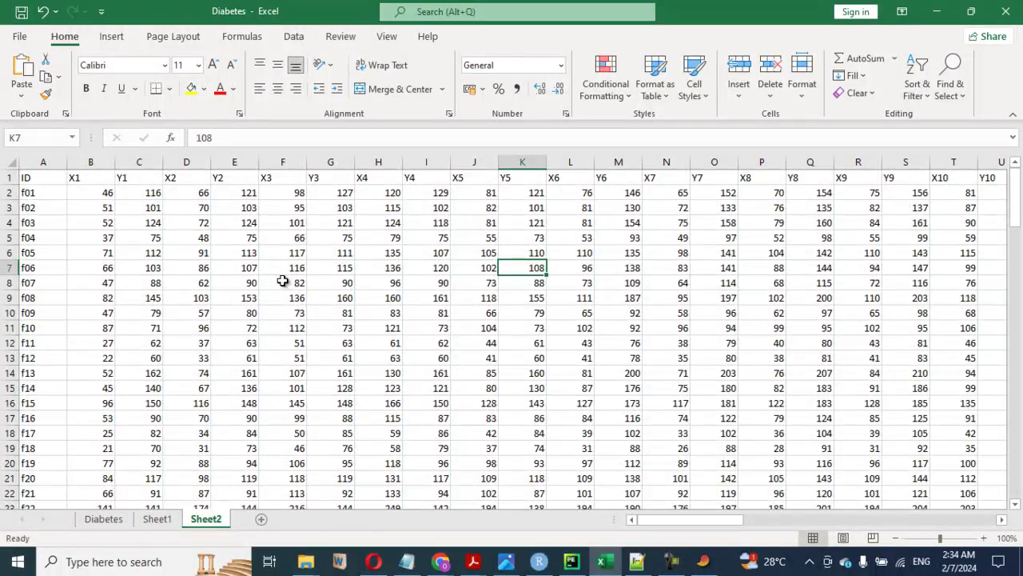
pyautogui.click(937, 12)
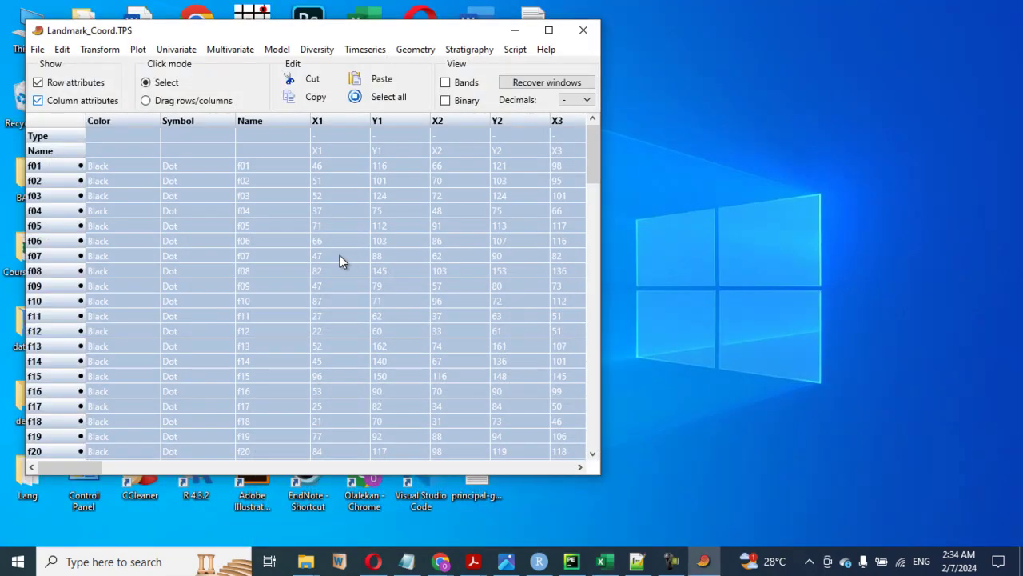